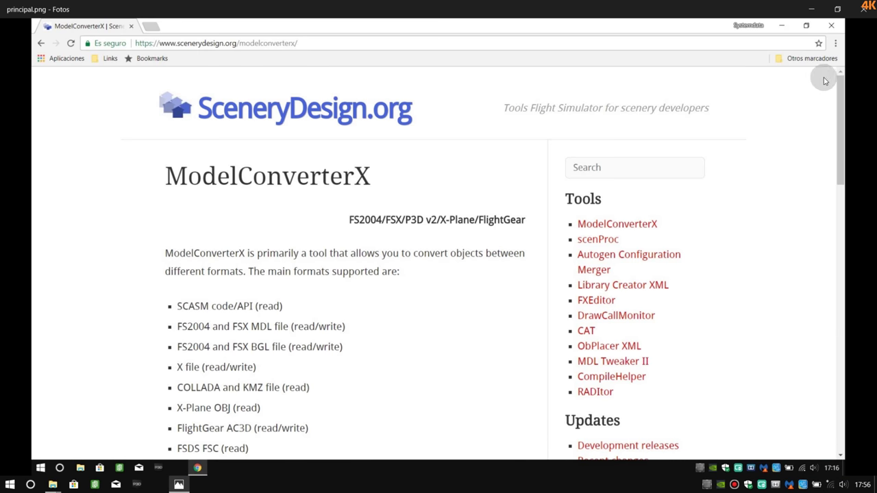
Close the screenshot viewer, then leave the Obplacer XML folder for the parent Complementos folder
left_click(814, 9)
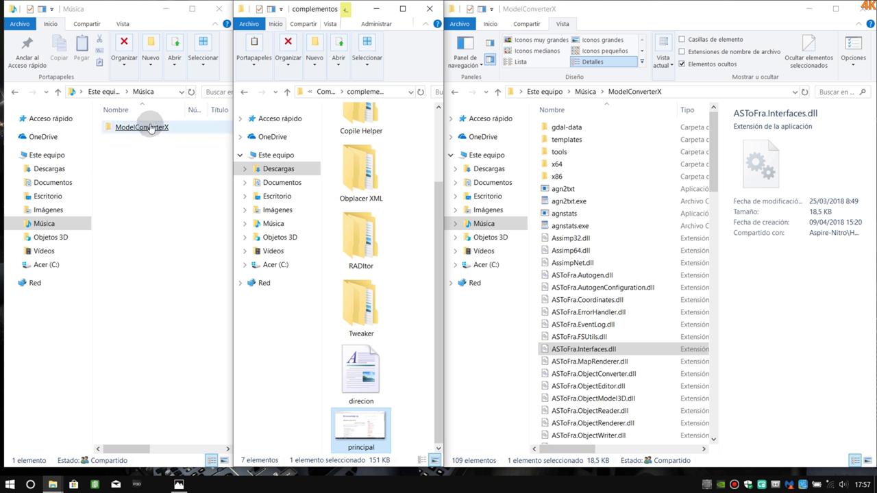
left_click(366, 185)
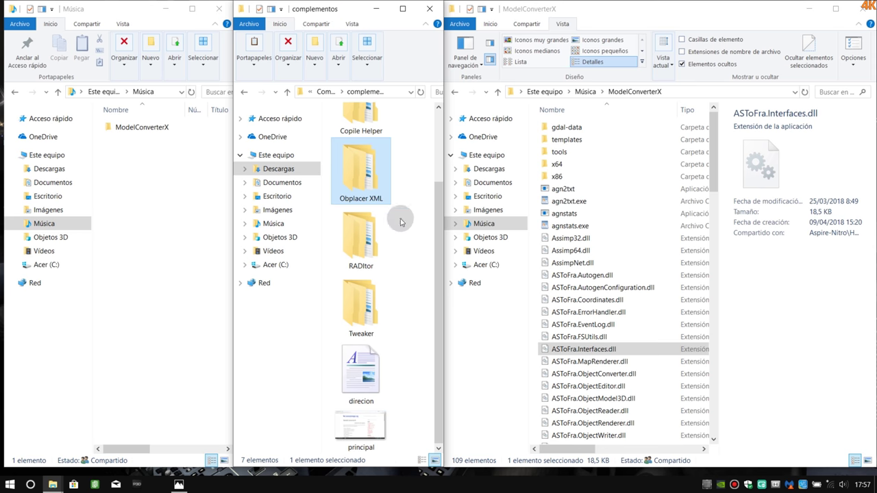
left_click_drag(438, 237, 436, 140)
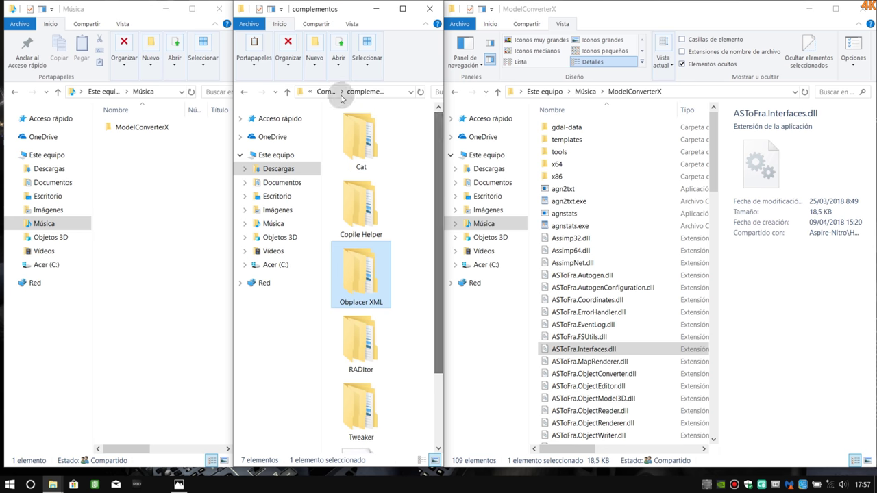
left_click(242, 91)
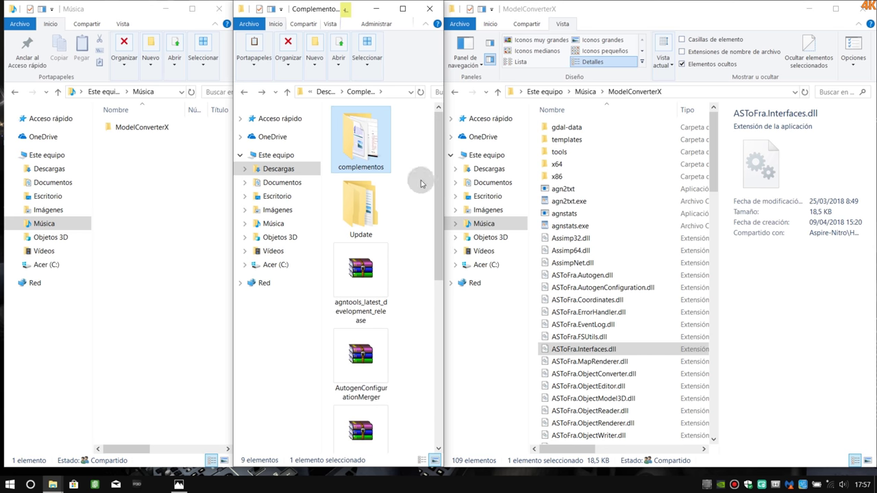
left_click_drag(438, 123, 462, 294)
Look over the scenproc x64 archive, the agntools archive and the Update folder in Complementos
left_click(353, 397)
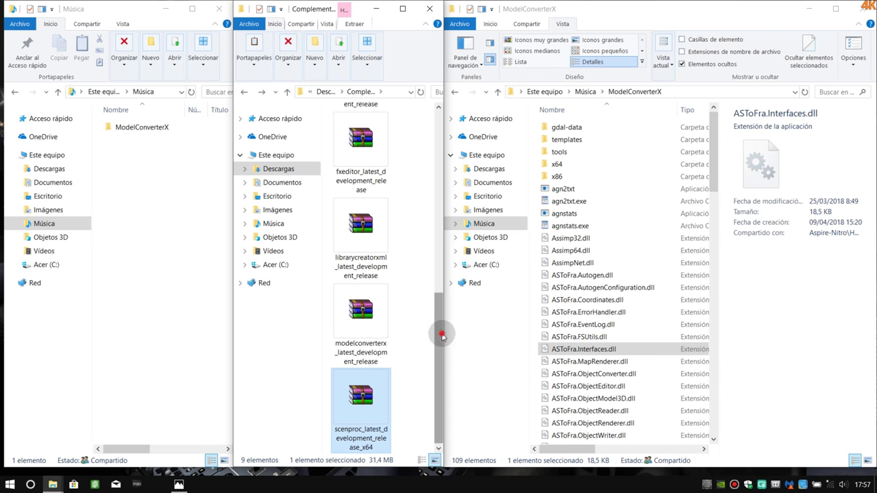
left_click_drag(442, 336, 427, 212)
left_click(369, 220)
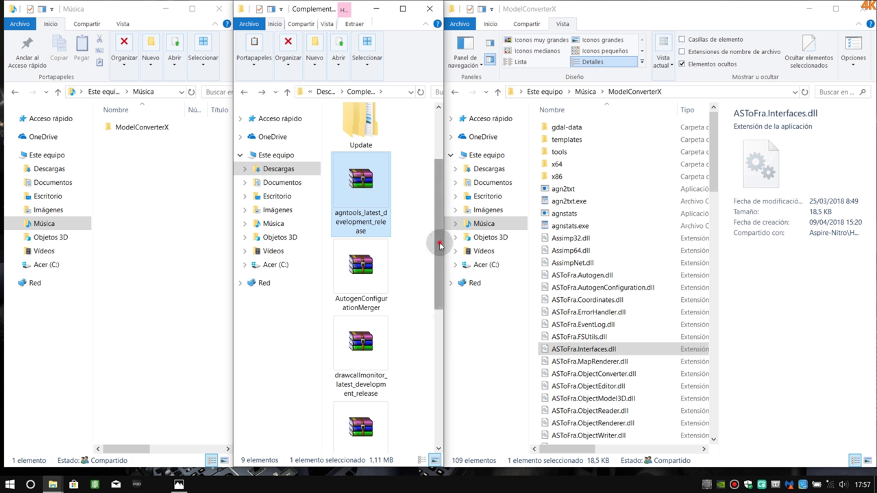
left_click_drag(440, 245, 439, 198)
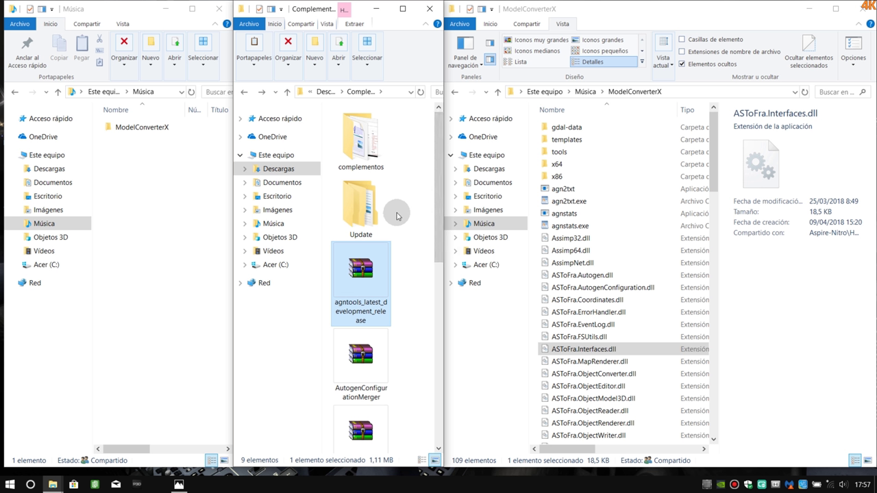
left_click(364, 211)
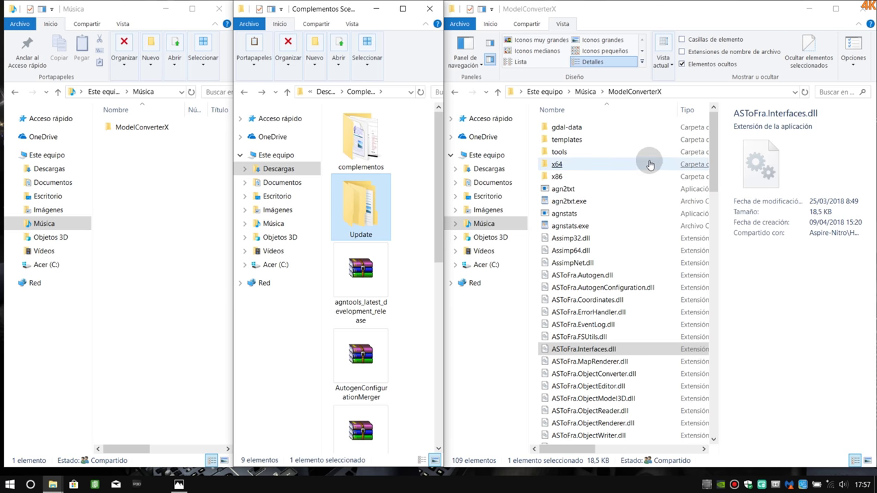
left_click(361, 274)
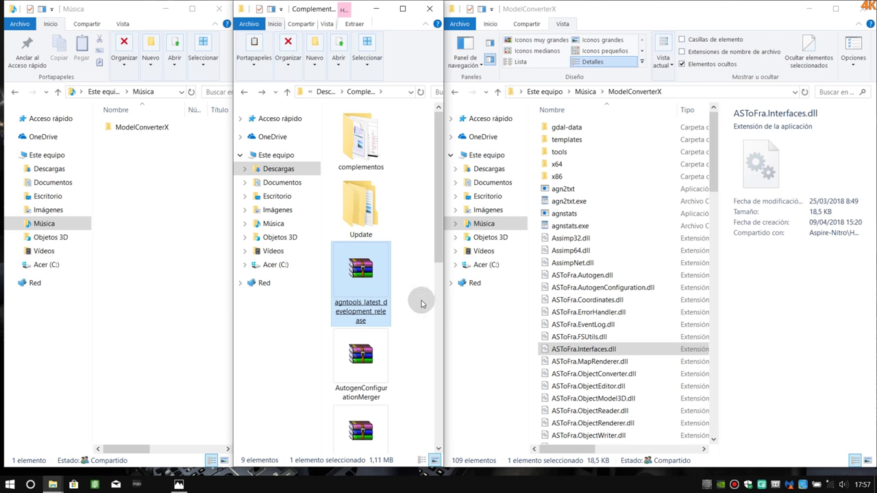
In the right window, preview templates, agnstats.exe, gdal-data and ASToFra.Interfaces.dll
left_click(713, 120)
left_click_drag(714, 120, 710, 371)
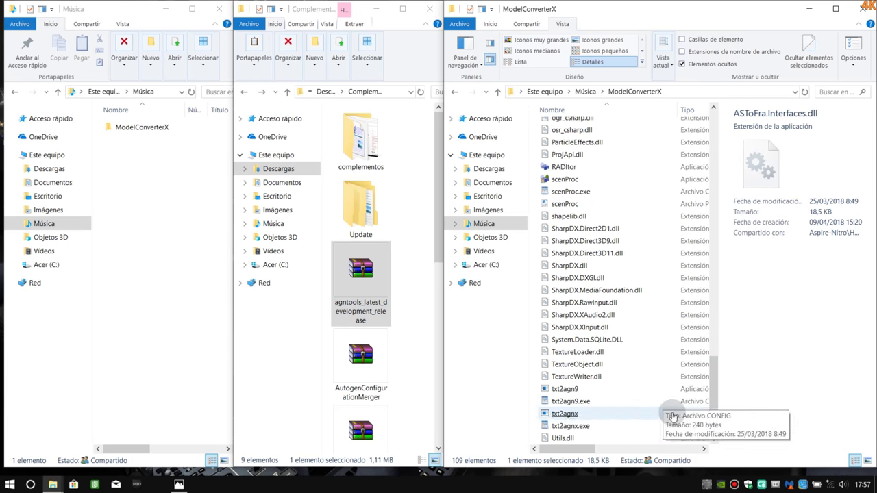
left_click_drag(714, 399, 705, 120)
left_click(643, 140)
left_click(611, 227)
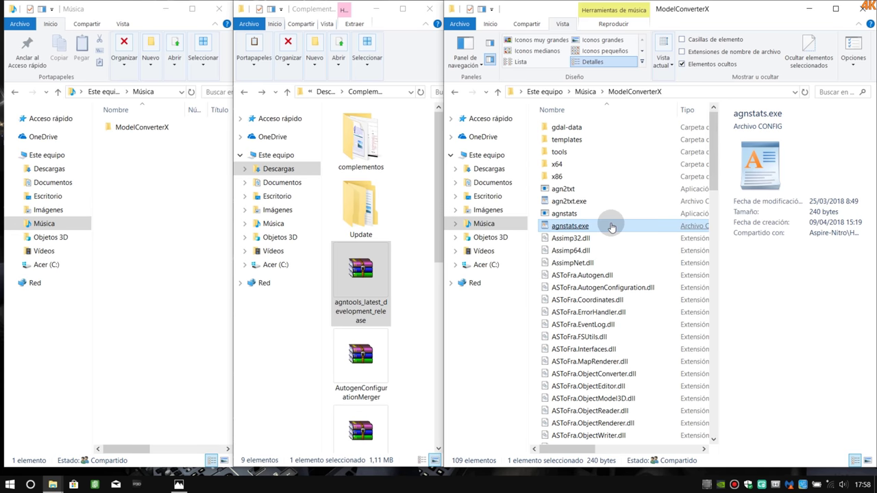
left_click(597, 128)
left_click(593, 349)
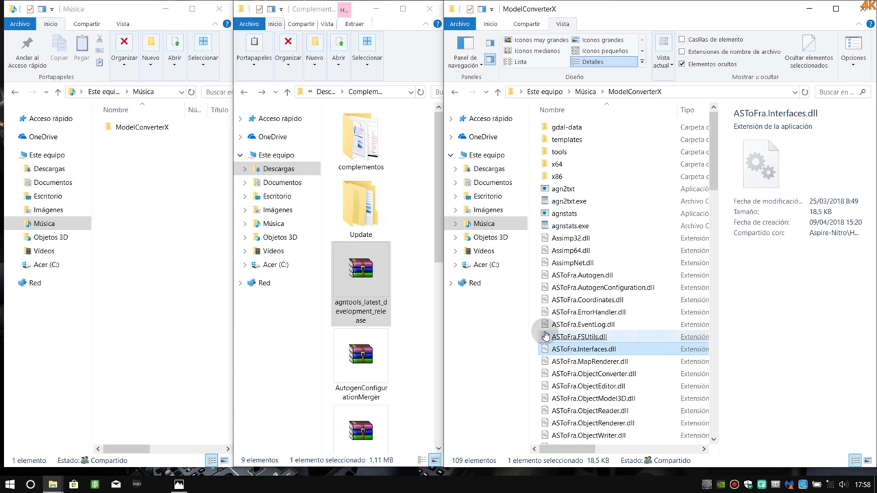
Open Update, return to Complementos, enter complementos, then bring the website screenshot back
left_click(369, 215)
double_click(370, 215)
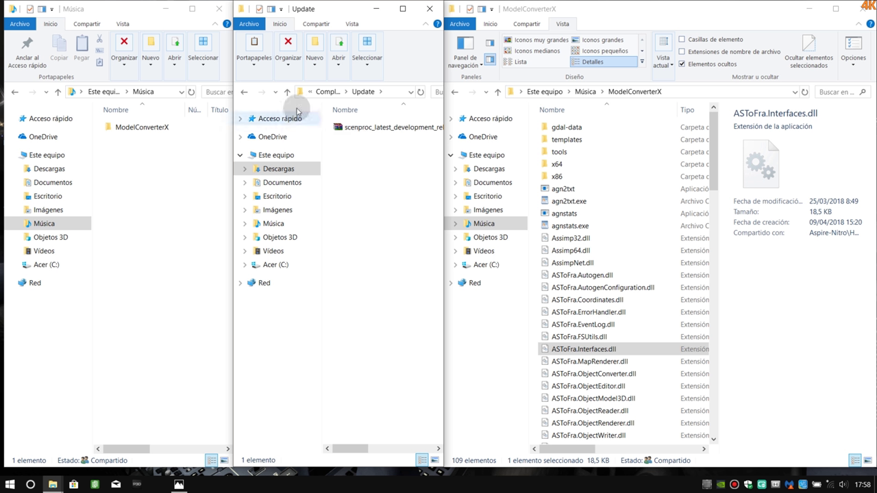
left_click(244, 92)
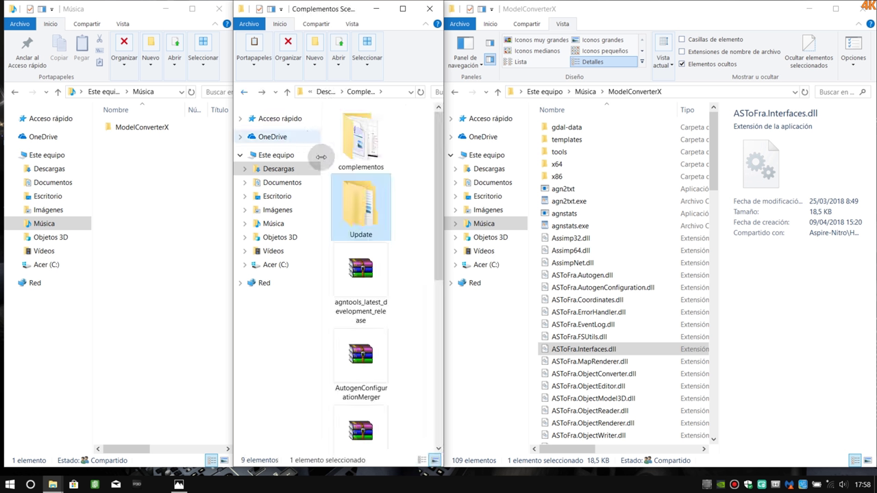
left_click(359, 137)
double_click(359, 137)
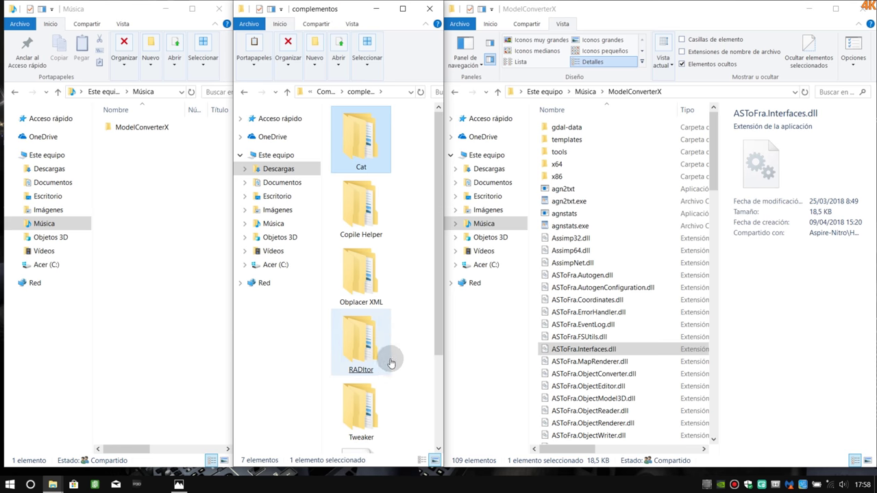
scroll(406, 388, "down", 3)
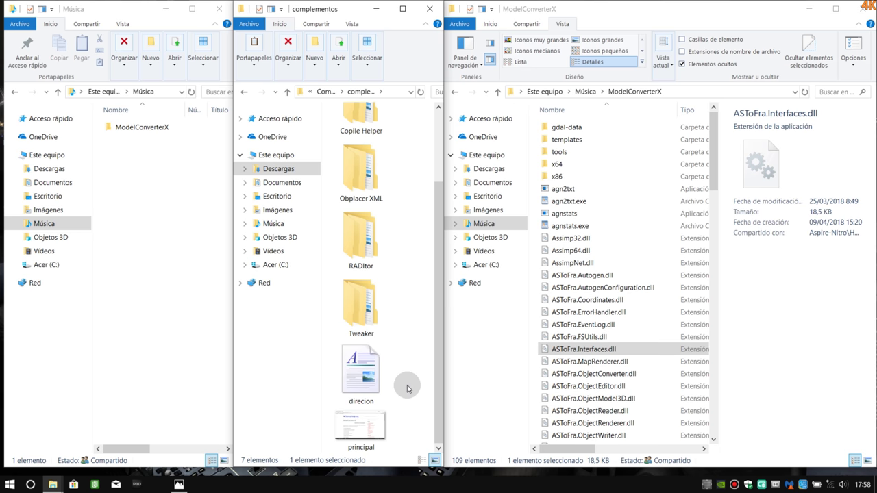
scroll(407, 388, "up", 3)
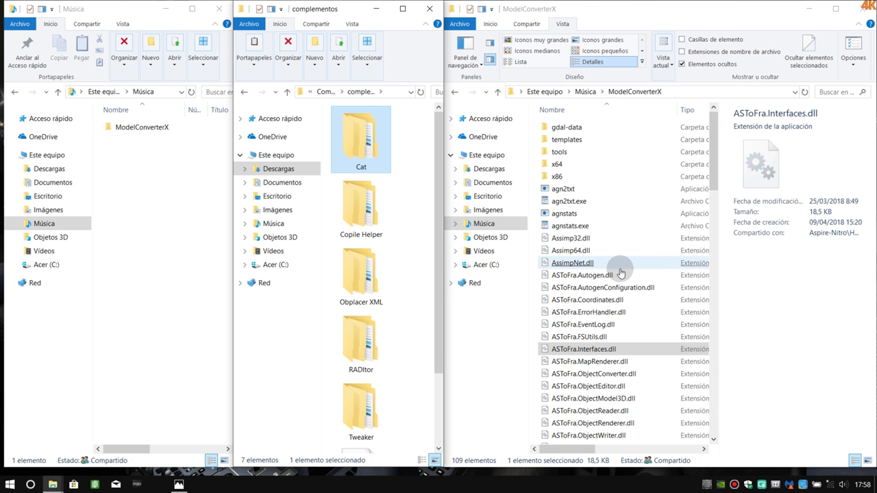
left_click(179, 484)
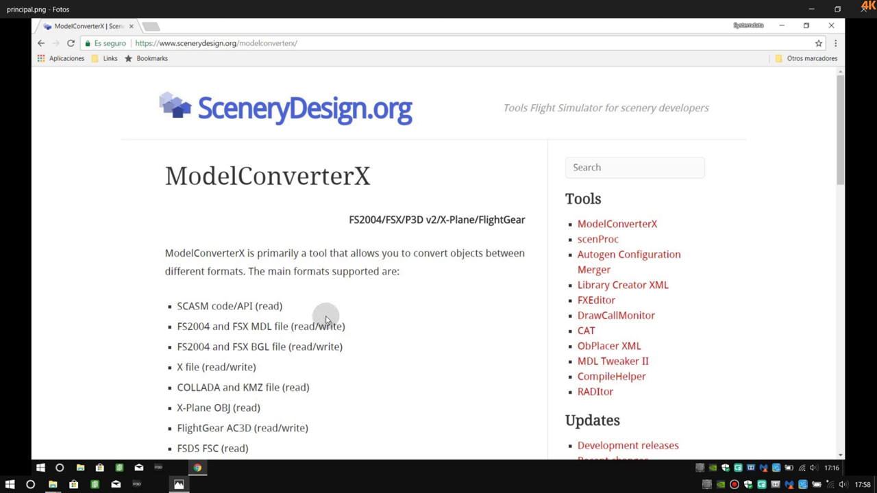
Minimize the principal.png screenshot so the File Explorer windows show
left_click(810, 9)
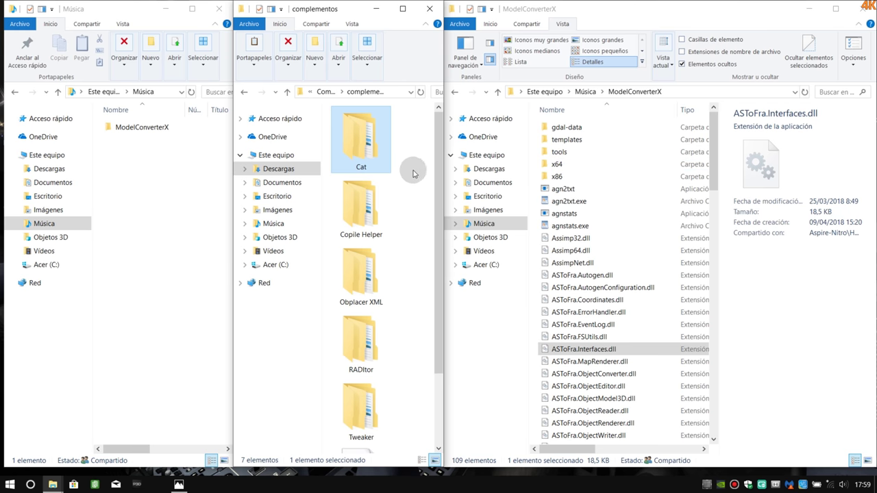
Return to Complementos, open the Update folder and select the scenproc archive inside it
scroll(411, 180, "down", 1)
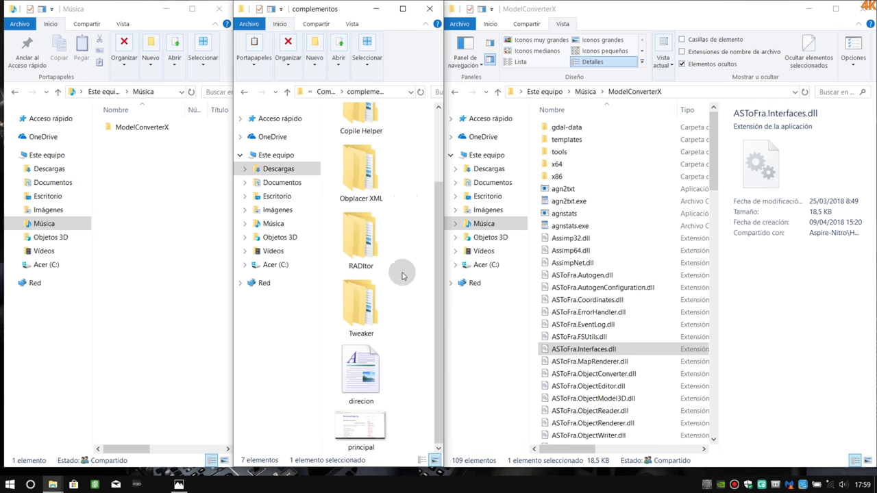
scroll(402, 270, "up", 1)
left_click(244, 91)
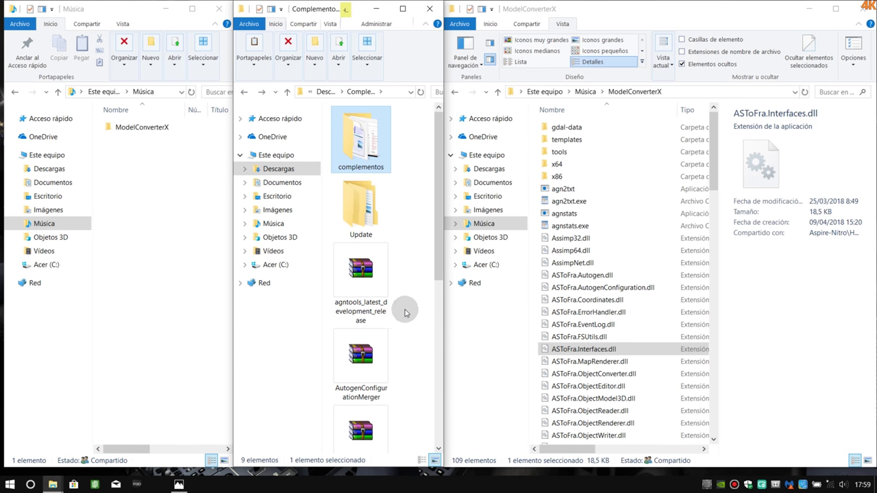
scroll(404, 313, "down", 3)
scroll(404, 312, "down", 2)
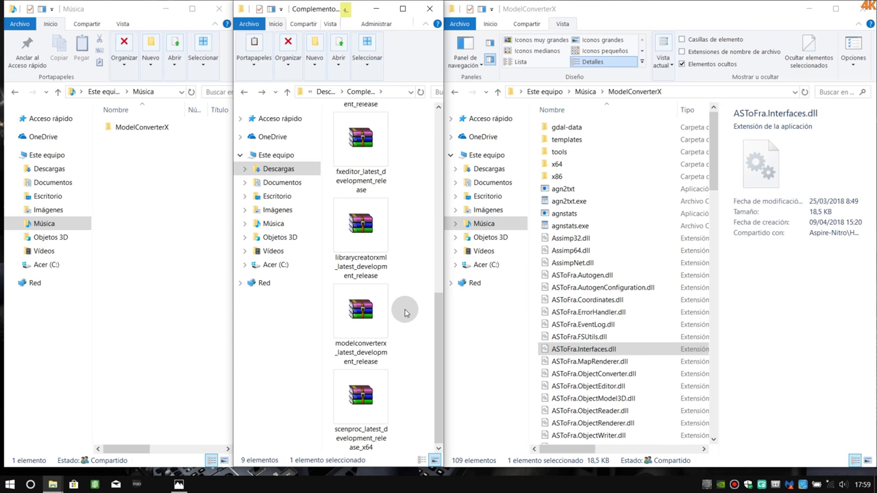
scroll(404, 317, "up", 5)
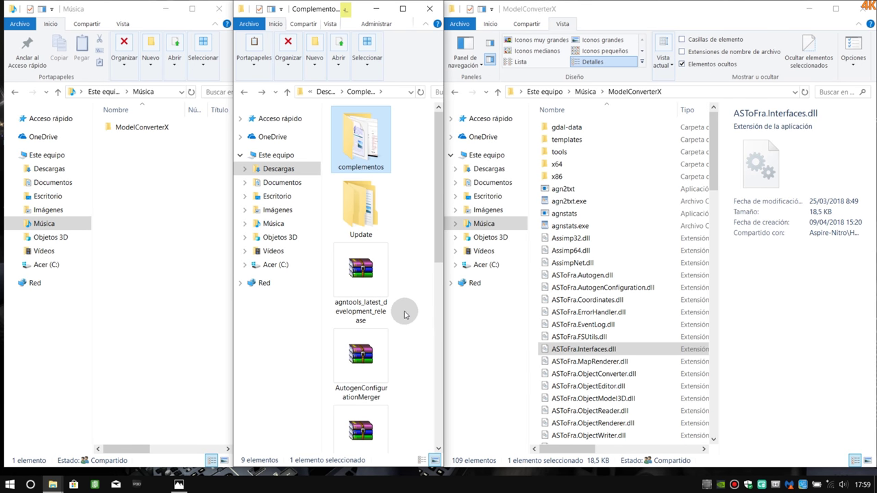
left_click(366, 219)
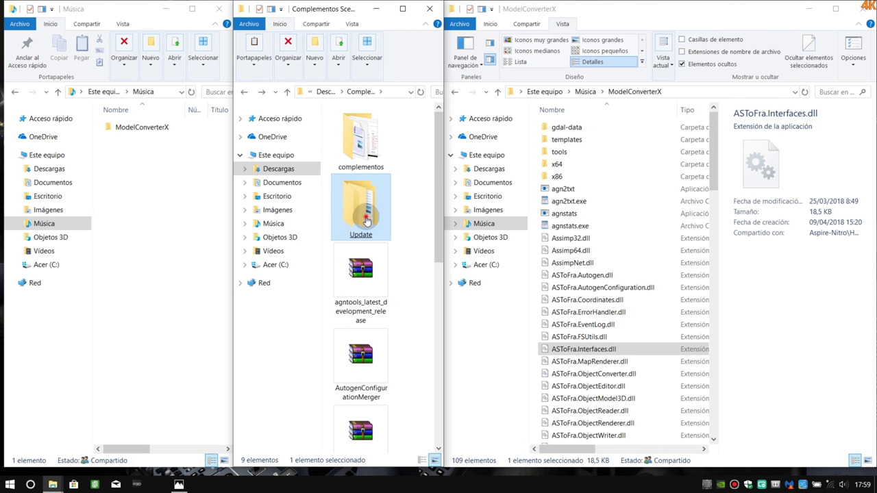
double_click(366, 220)
left_click(385, 134)
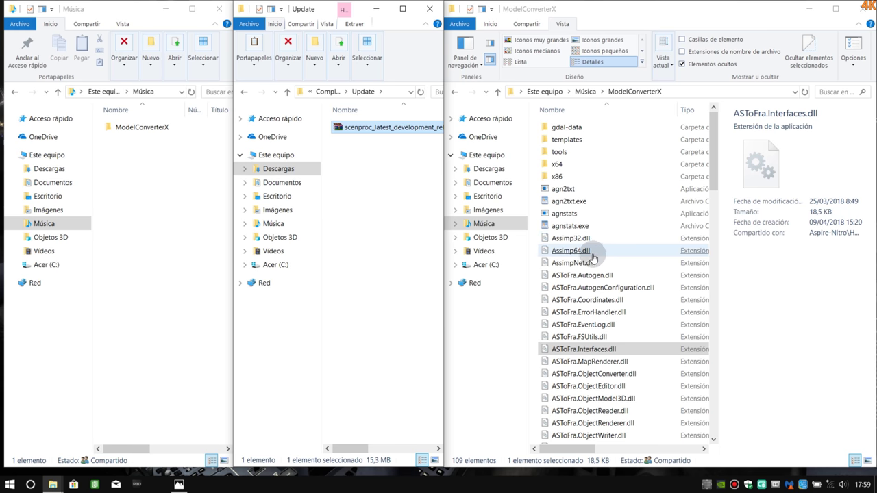
Scroll the ModelConverterX folder down to its application files, then minimize the Música window
scroll(600, 278, "down", 1)
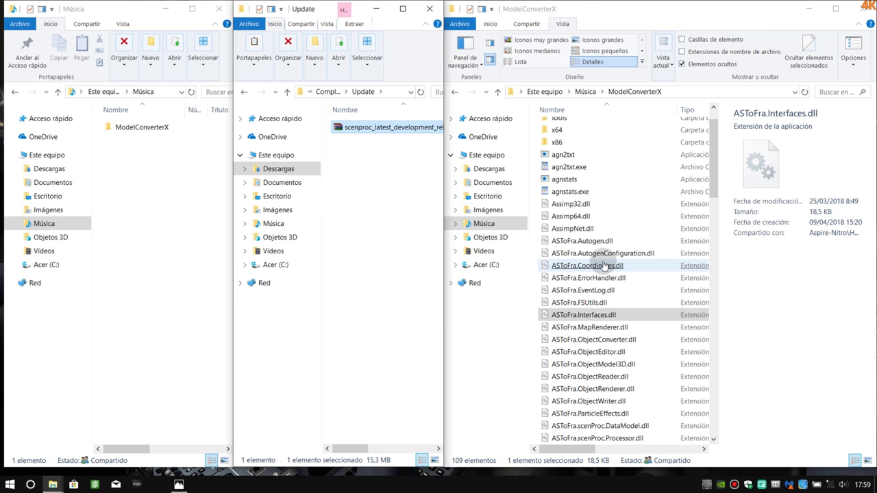
scroll(608, 299, "down", 1)
scroll(608, 299, "down", 2)
scroll(607, 299, "down", 1)
scroll(606, 299, "down", 2)
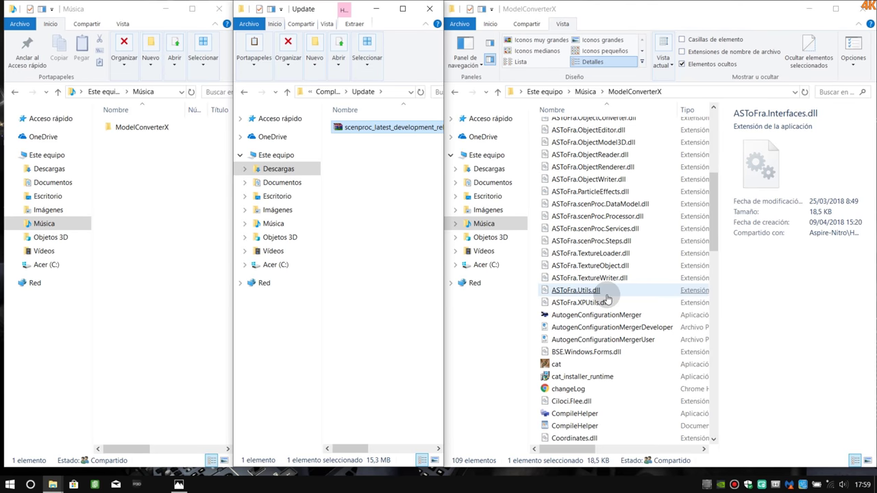
scroll(607, 300, "down", 1)
scroll(607, 299, "down", 2)
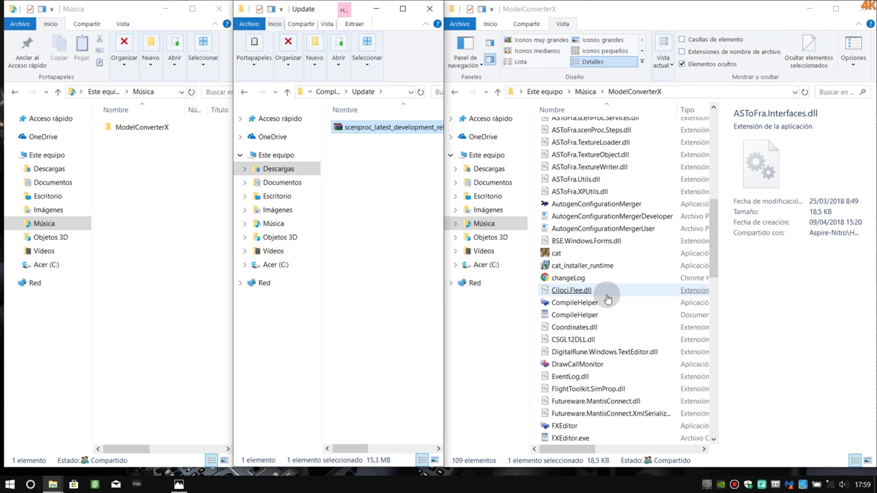
scroll(607, 299, "down", 1)
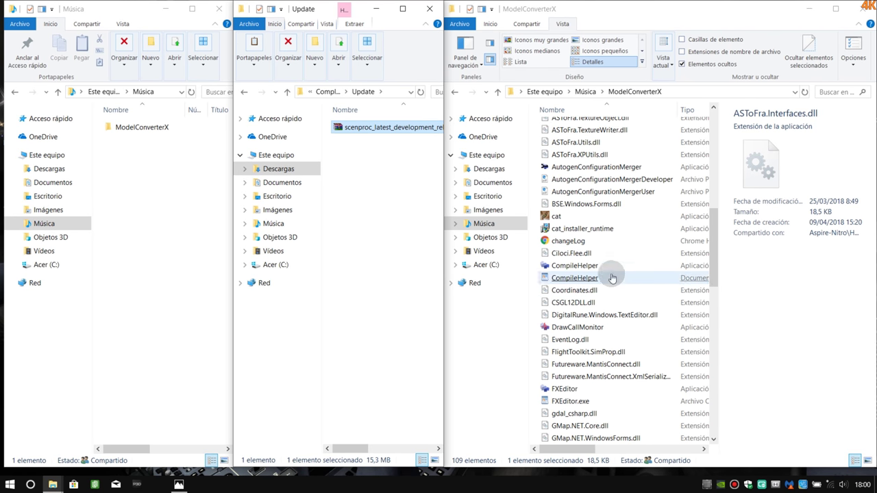
scroll(598, 321, "down", 1)
scroll(597, 325, "down", 2)
scroll(595, 332, "down", 1)
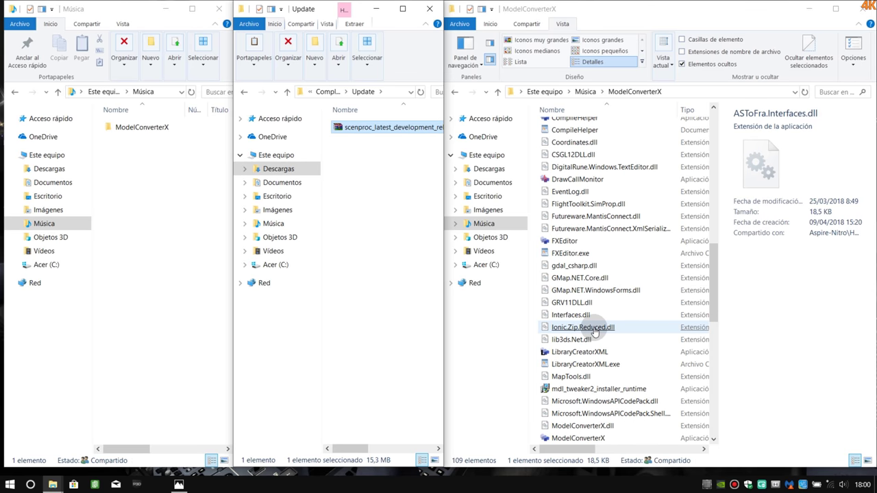
scroll(606, 351, "down", 1)
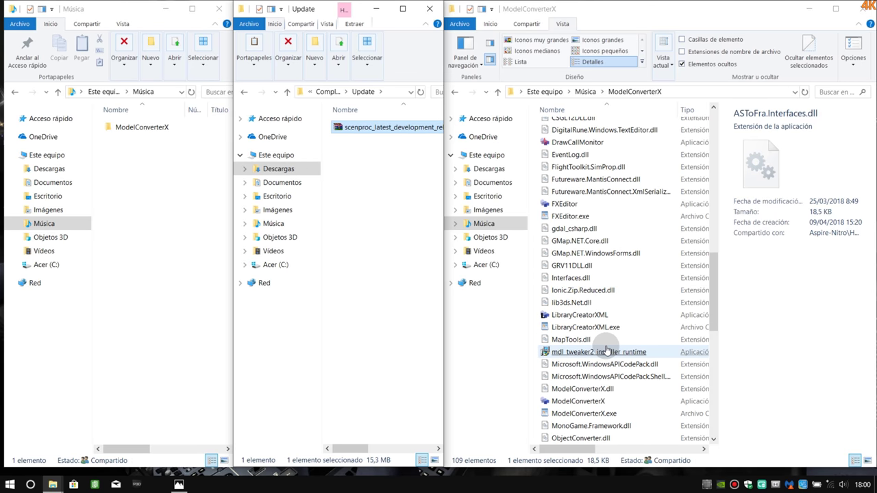
scroll(604, 346, "down", 2)
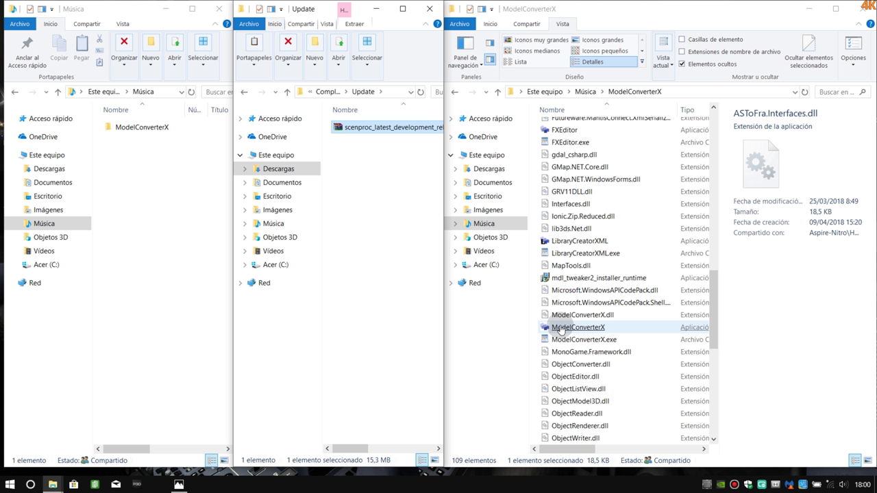
left_click(162, 10)
Minimize Update, check ModelConverterX and ObjectListView.dll details, then launch ModelConverterX from the desktop
left_click(375, 9)
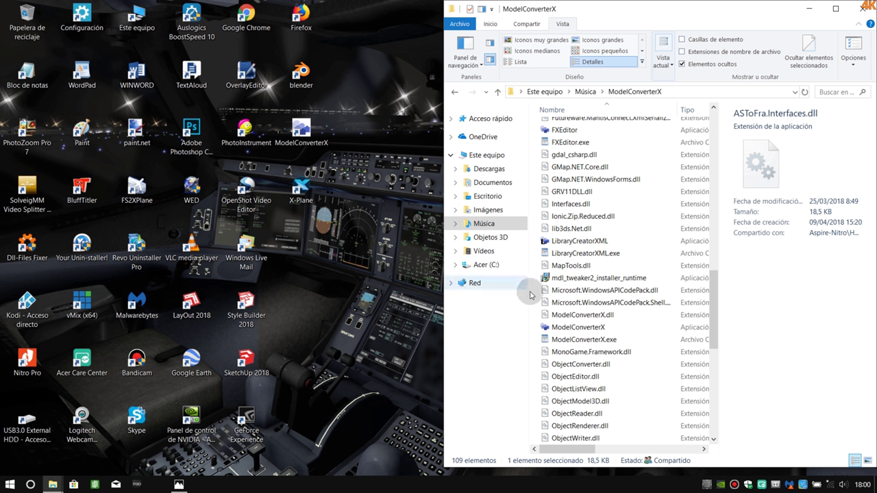
left_click(569, 314)
left_click(574, 327)
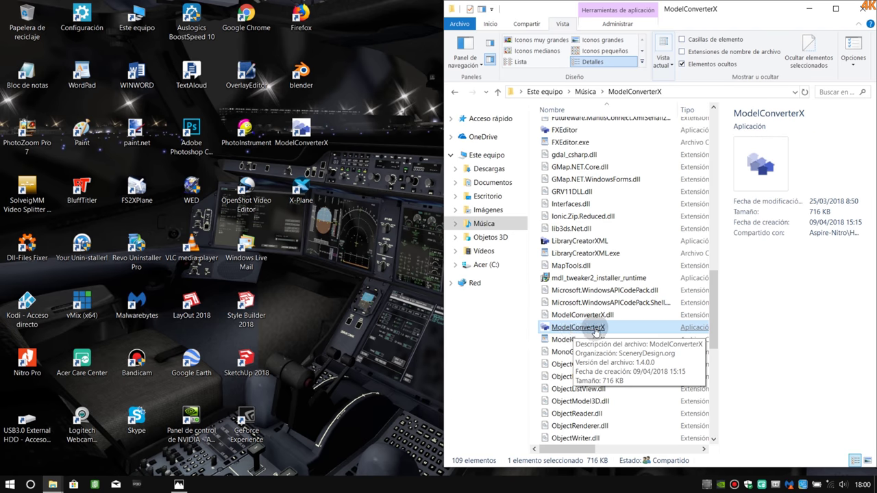
left_click(581, 130)
left_click(596, 388)
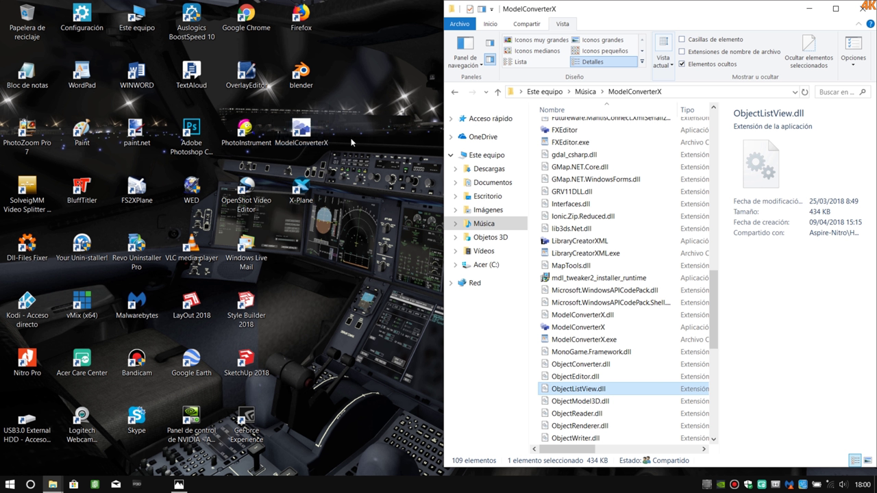
double_click(315, 135)
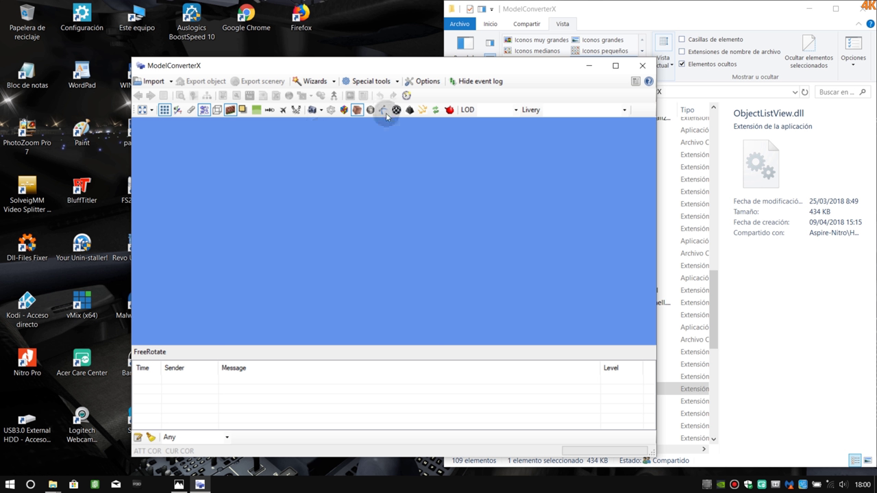
Maximize ModelConverterX, glance at the recent Import files list, then minimize it
left_click(614, 65)
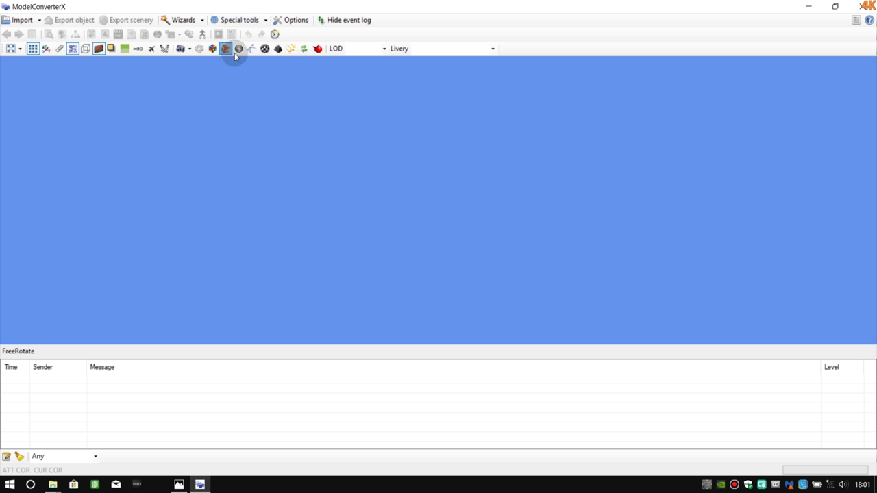
left_click(37, 21)
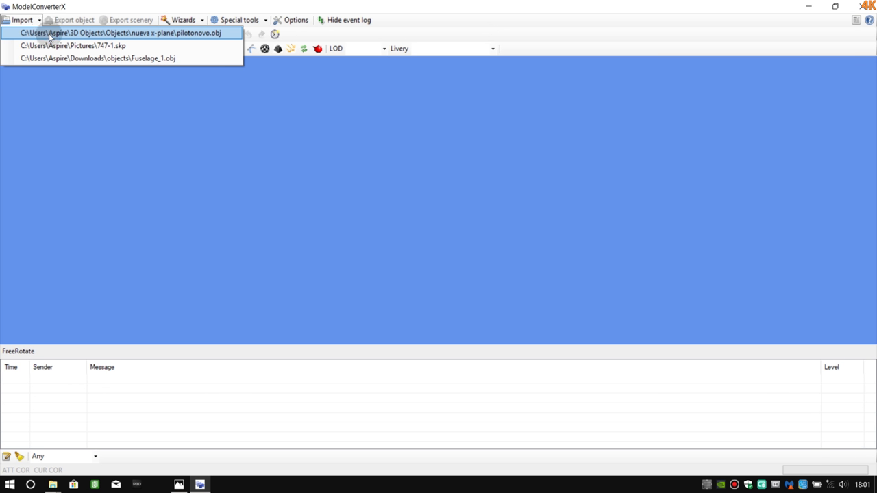
left_click(39, 20)
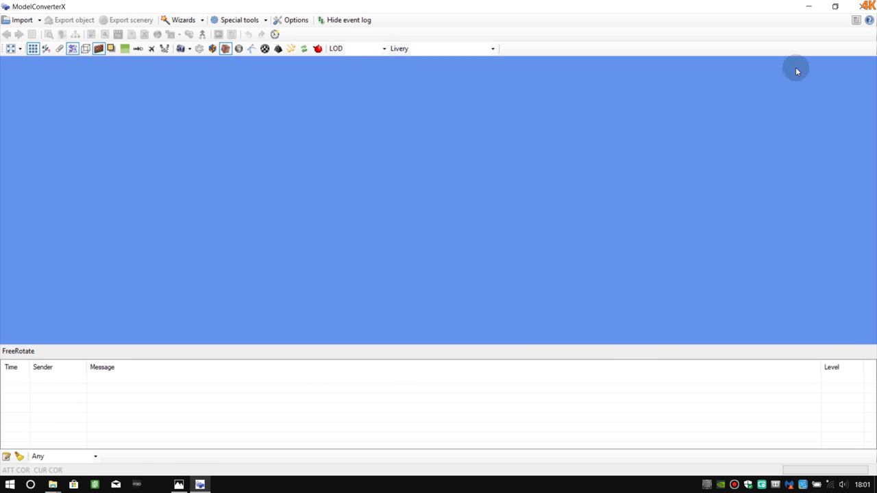
left_click(809, 9)
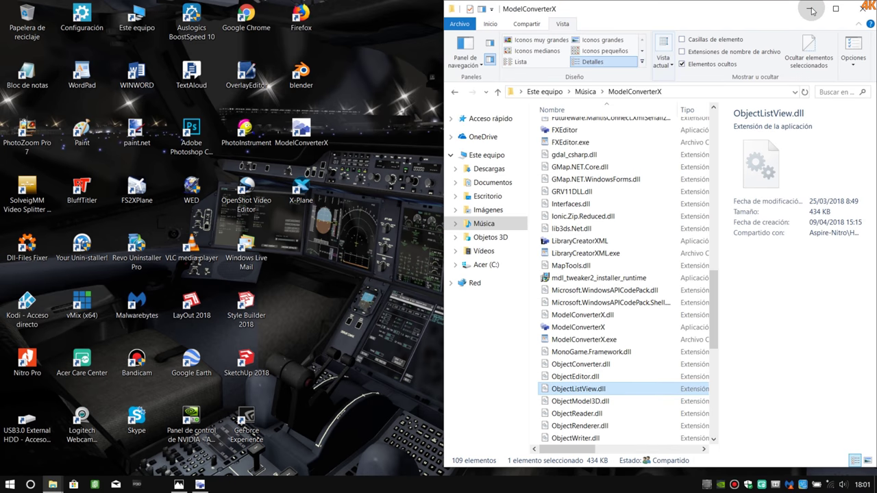
Open Este equipo and go into the Descargas folder
left_click(142, 23)
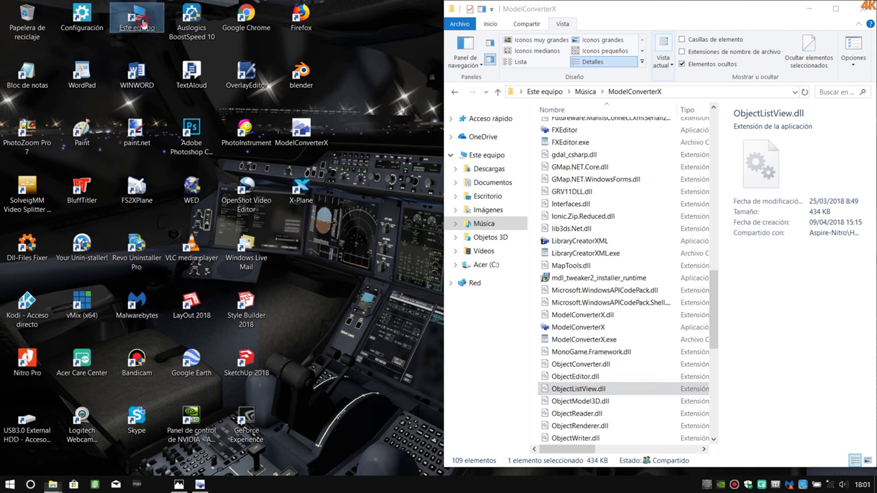
double_click(142, 23)
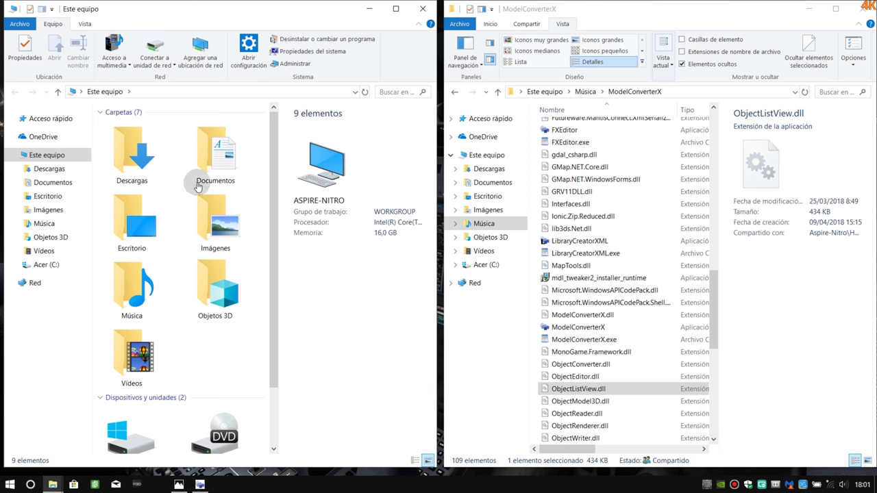
left_click(209, 226)
left_click(197, 274)
double_click(137, 164)
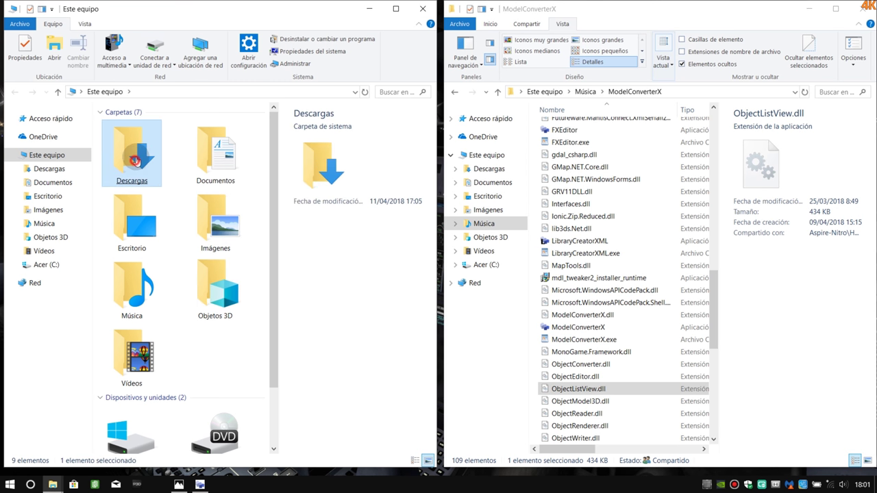
left_click(137, 152)
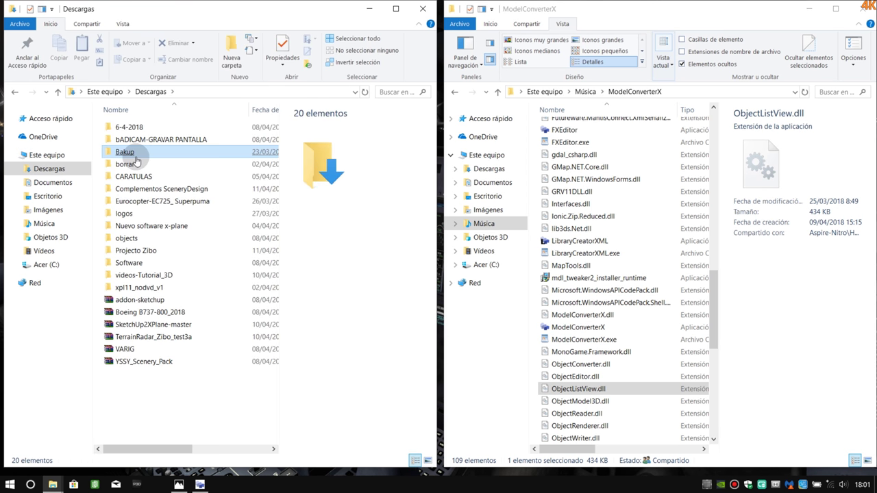
Open objects, preview cockpit_instr, cockpit_overhead and cockpit_pedestal, and bring up cockpit_panel's context menu
double_click(129, 237)
left_click(135, 242)
left_click(221, 205)
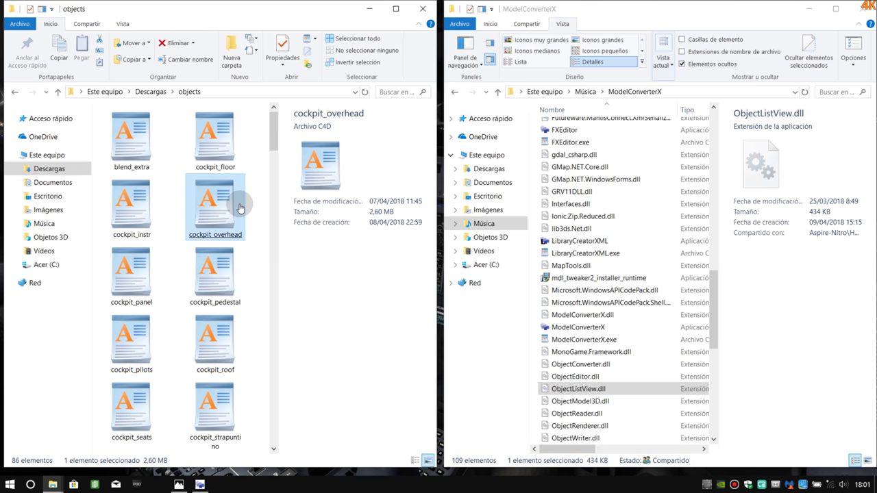
left_click(224, 245)
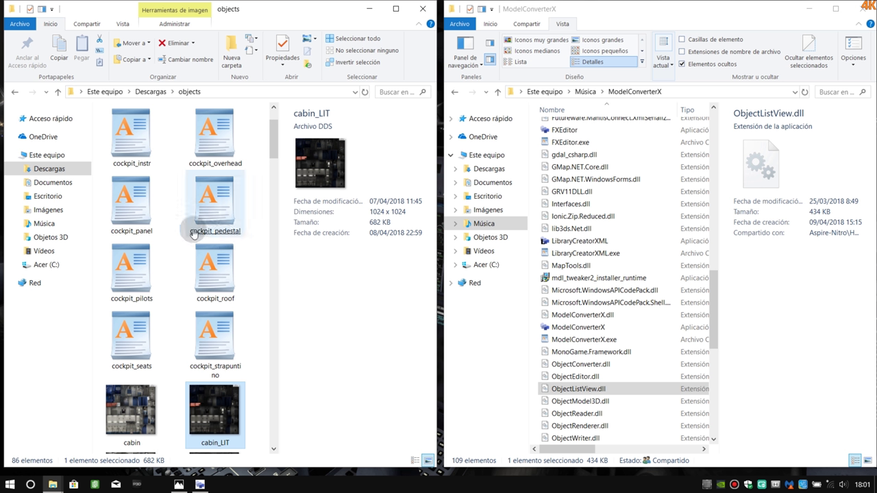
right_click(132, 207)
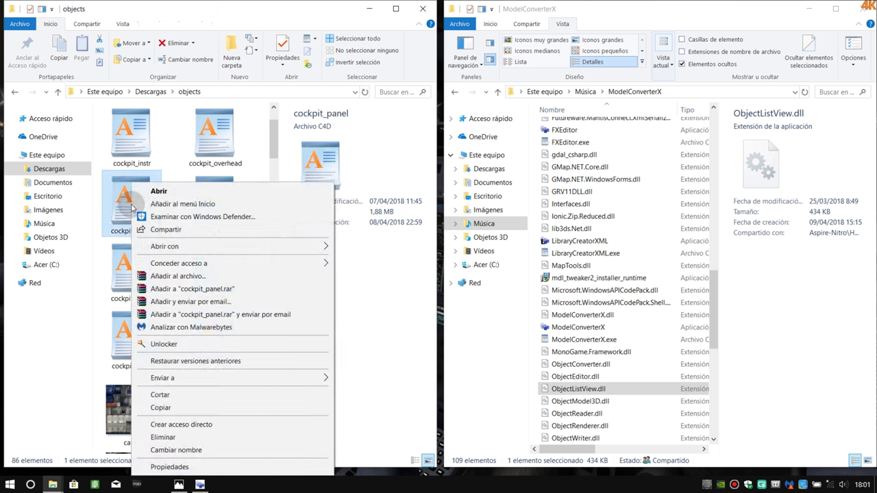
mouse_move(206, 246)
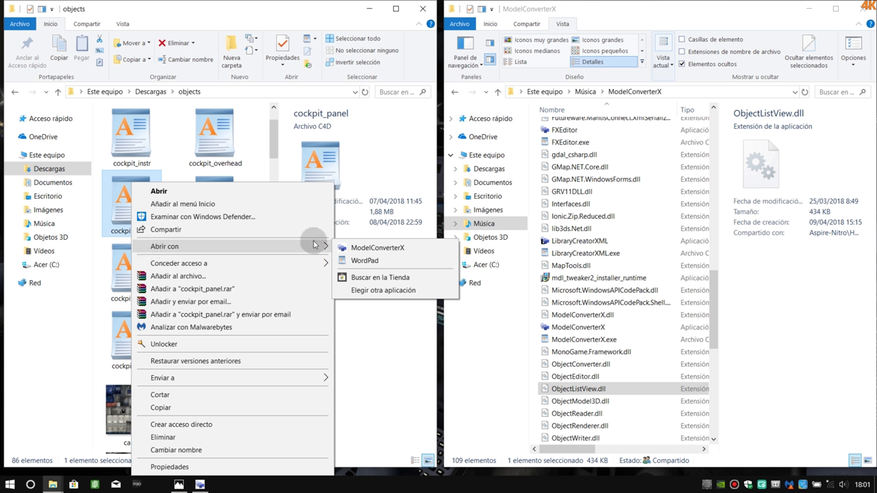
Open cockpit_panel.c4d with ModelConverterX, which reports no reader for the C4D file
left_click(374, 249)
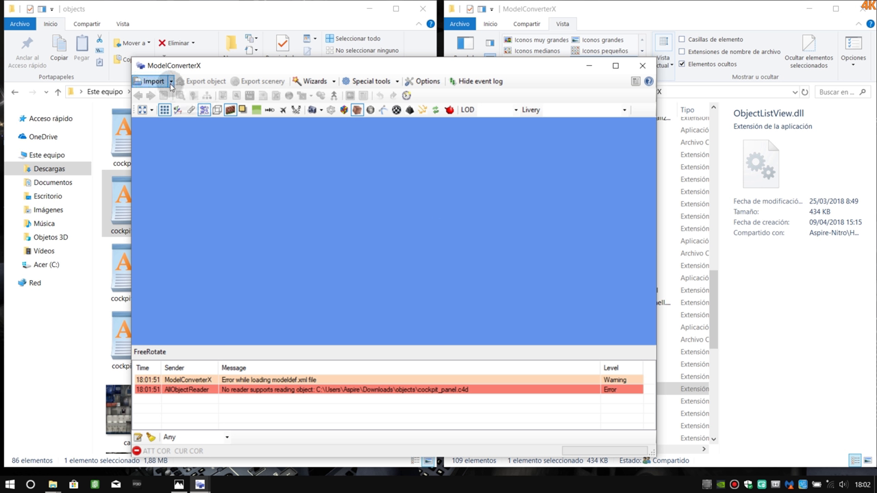
Close ModelConverterX after the failed load and go back to Descargas
left_click(642, 65)
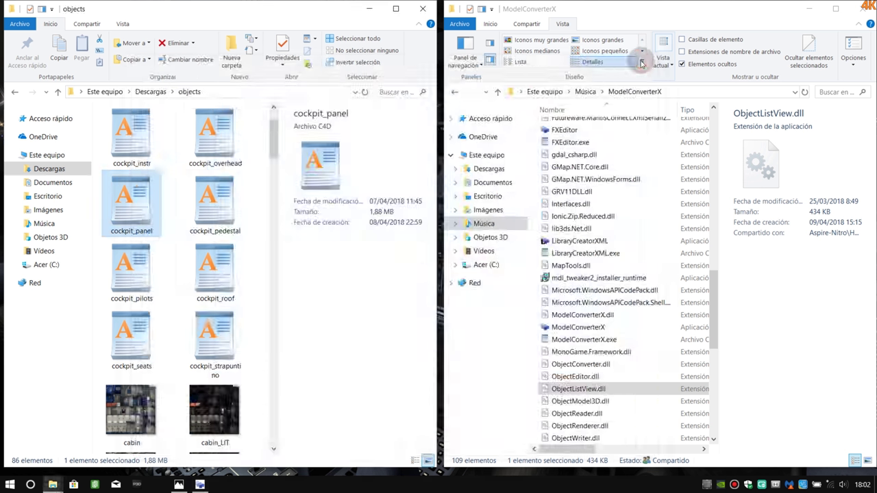
scroll(173, 286, "down", 3)
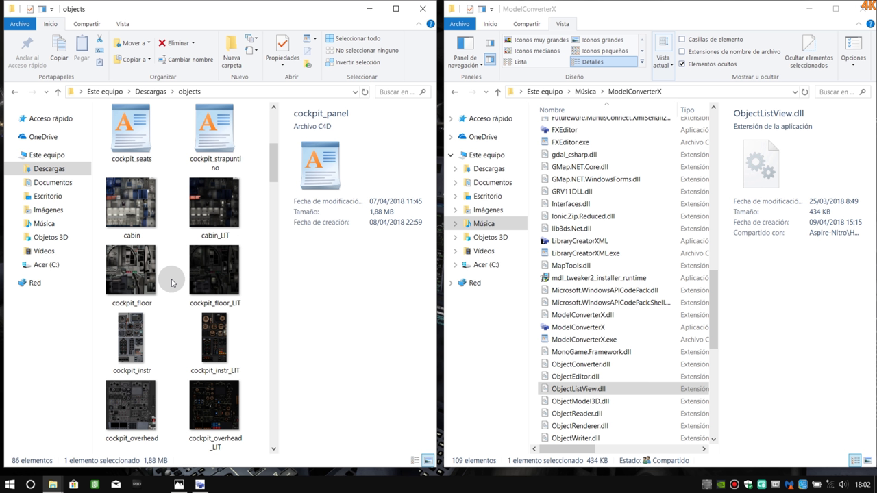
scroll(172, 281, "down", 3)
scroll(172, 282, "down", 3)
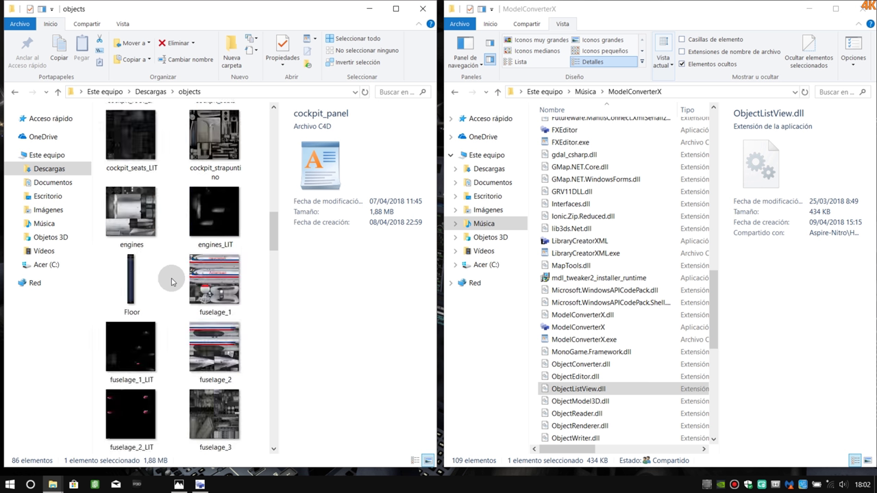
scroll(173, 281, "down", 3)
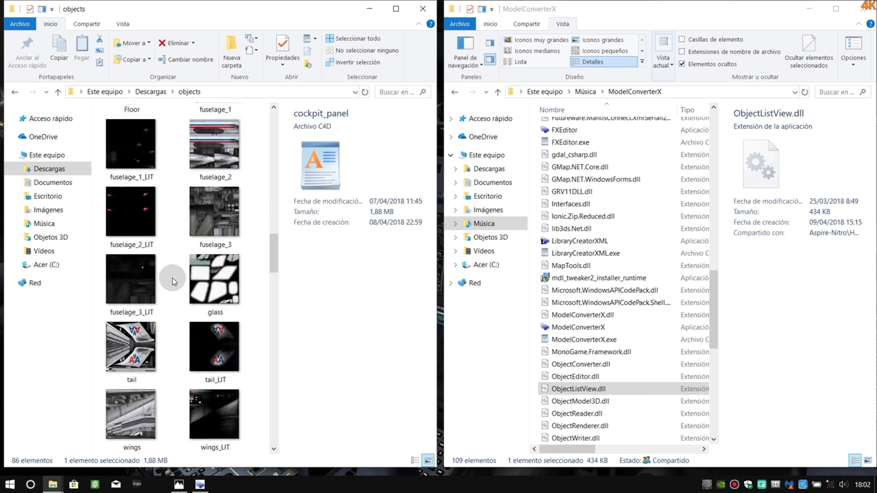
left_click(14, 92)
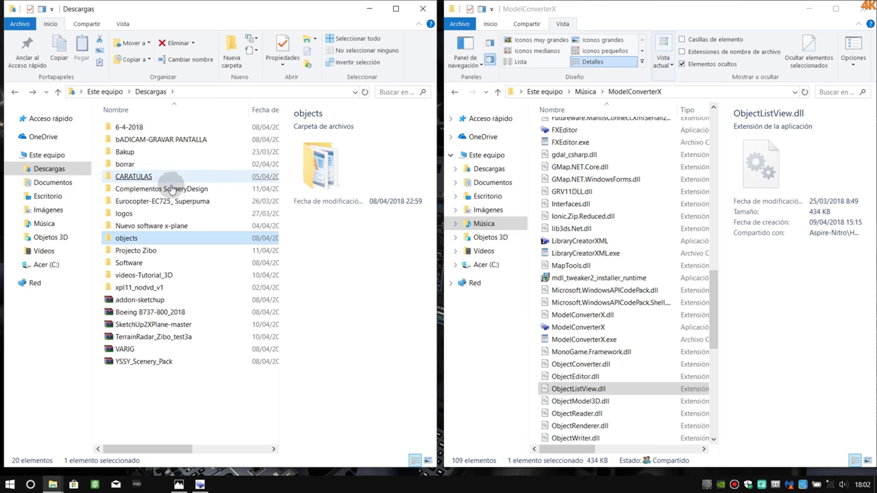
Open Projecto Zibo and preview the atraz, cabina_copilotos and copiloto files
double_click(155, 250)
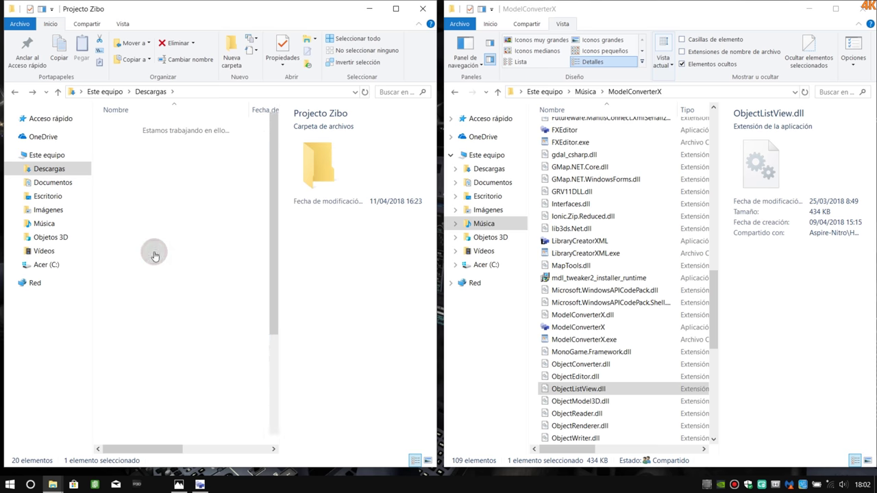
left_click(153, 250)
left_click(157, 200)
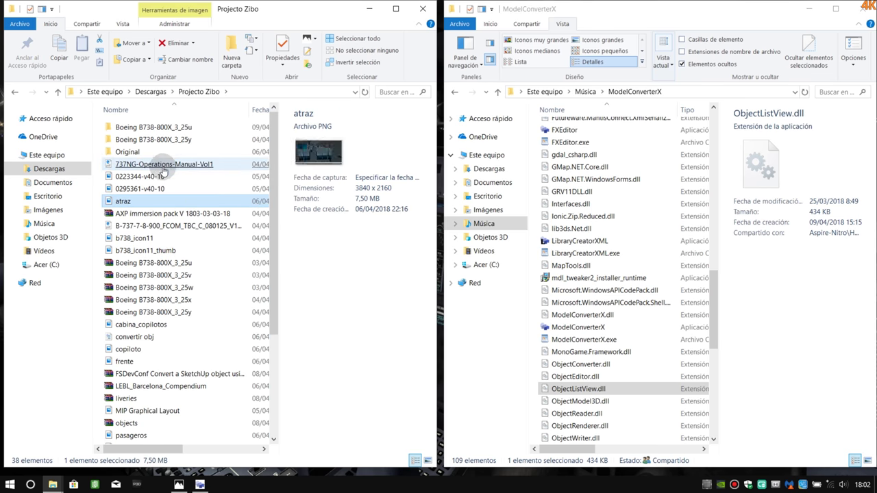
left_click(187, 325)
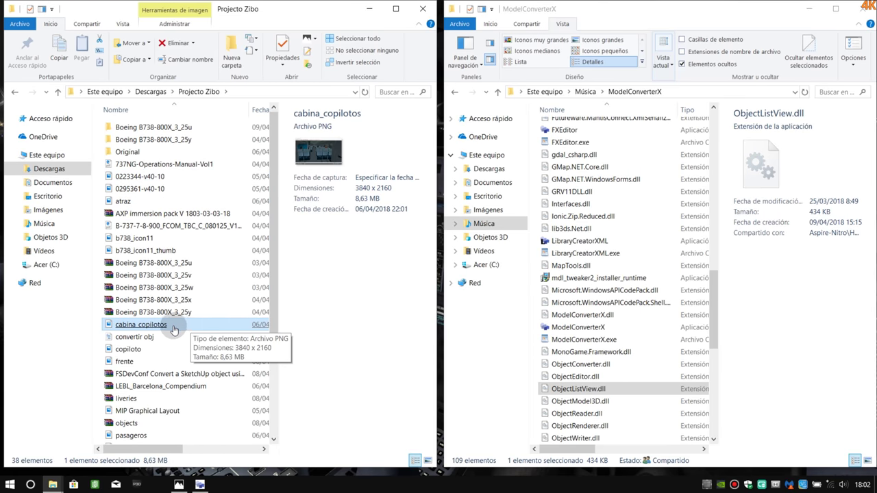
scroll(161, 327, "down", 1)
left_click(161, 327)
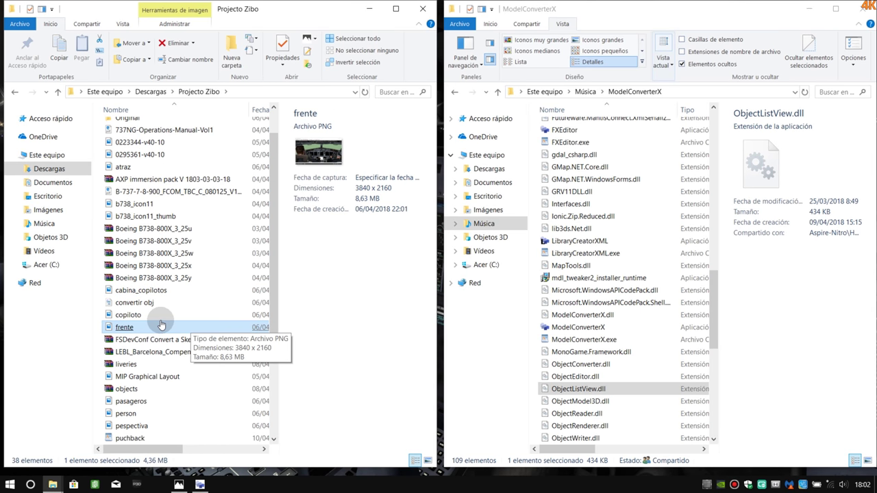
key("Up")
Browse puchback and liveries, then open Boeing B738-800X_3_25y.zip in WinRAR
scroll(161, 326, "down", 1)
scroll(161, 325, "down", 1)
left_click(165, 363)
scroll(165, 364, "up", 1)
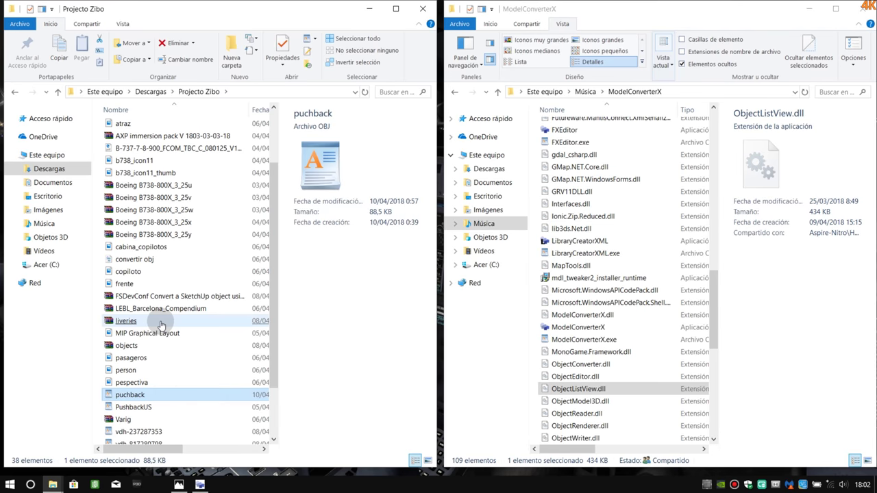
left_click(165, 321)
left_click(185, 223)
double_click(186, 235)
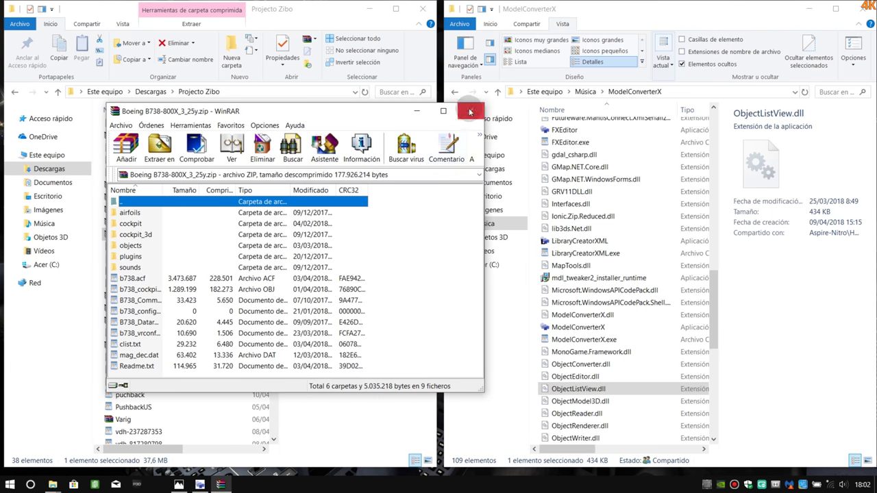
Close WinRAR and open the objects folder inside the Boeing B738-800X_3_25y package
left_click(470, 111)
scroll(237, 222, "up", 1)
left_click(237, 222)
scroll(237, 221, "up", 1)
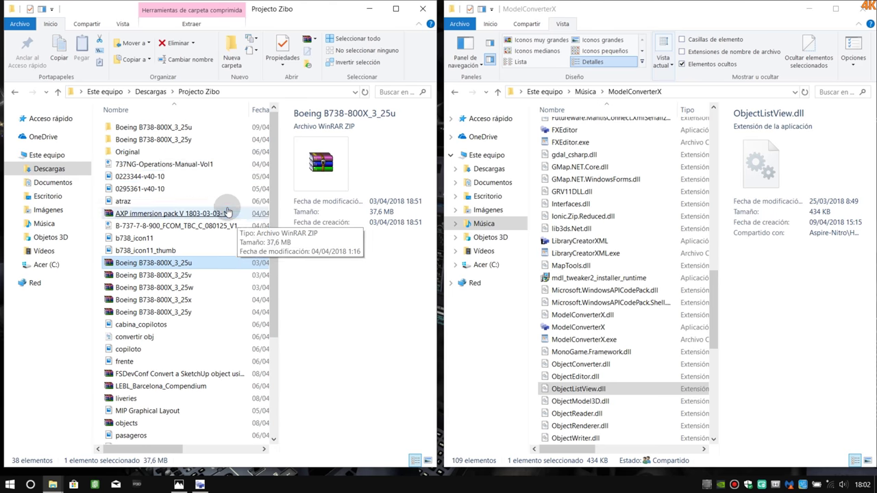
left_click(167, 127)
left_click(178, 140)
double_click(179, 139)
left_click(176, 140)
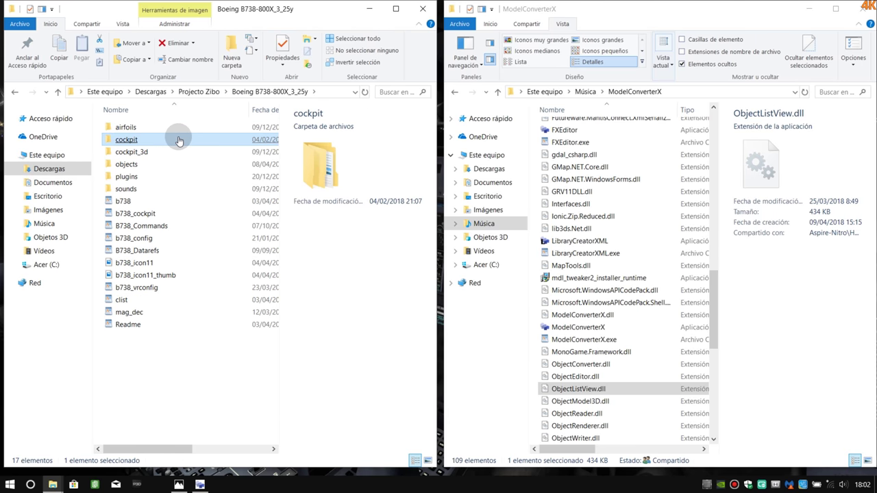
left_click(142, 166)
double_click(142, 166)
Preview the 738alpha, 738cfm56, 738cockpit_glass, 738cockpit_pedestal_glare and 738tail textures
left_click(131, 164)
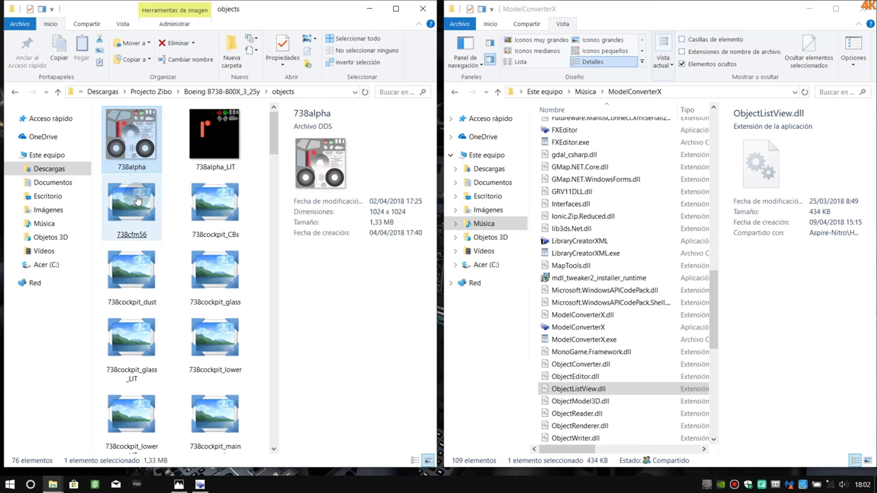
left_click(130, 205)
left_click(206, 267)
scroll(204, 257, "down", 5)
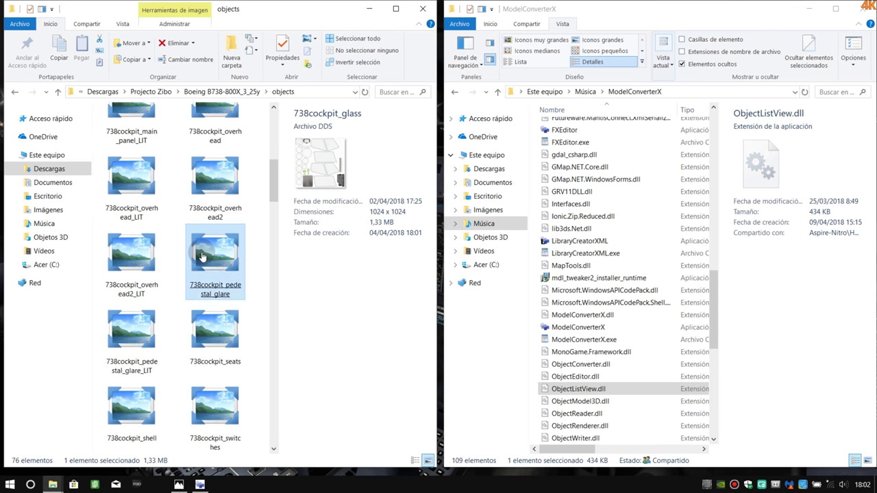
left_click(203, 256)
scroll(202, 255, "down", 5)
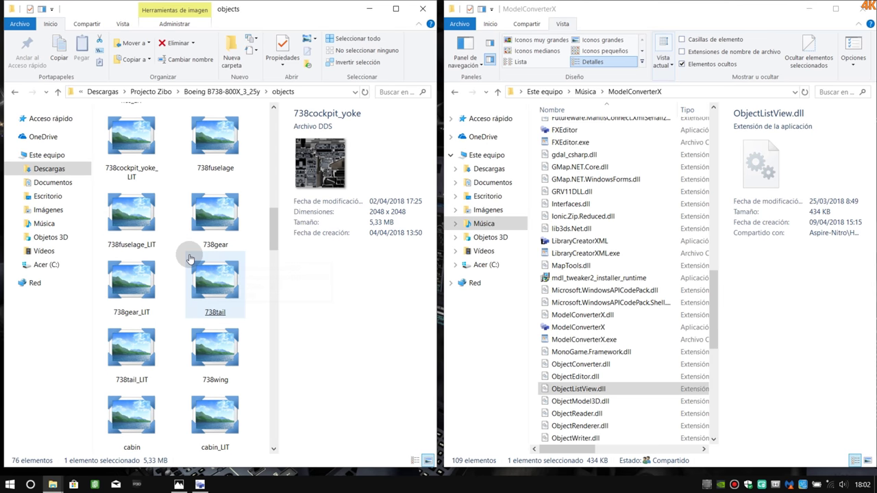
left_click(189, 260)
scroll(185, 258, "down", 3)
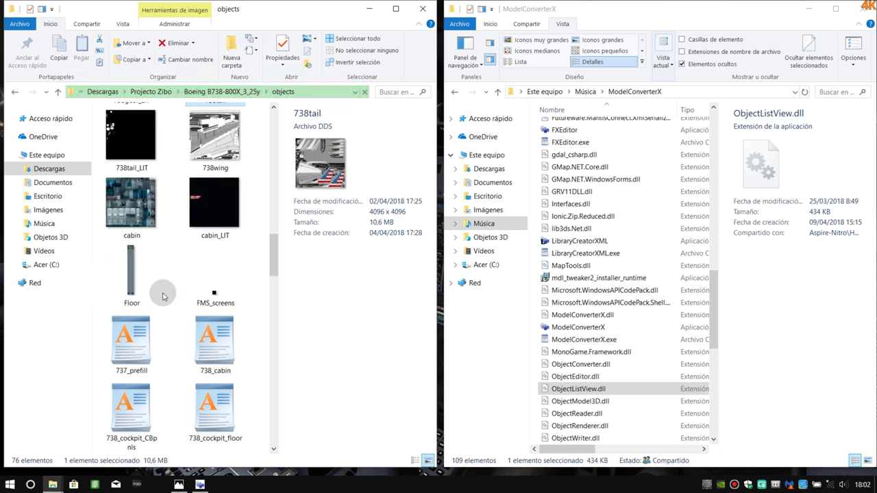
Step through 738_cabin, 738_cockpit_ind, 738_cockpit_glass and 738_cockpit_pdstl to select 738_cockpit_yokes
left_click(219, 339)
scroll(212, 329, "down", 3)
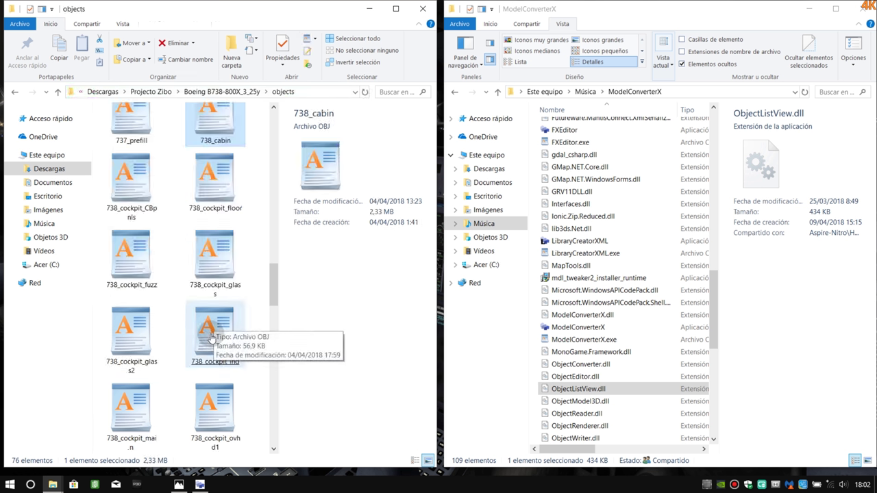
left_click(213, 333)
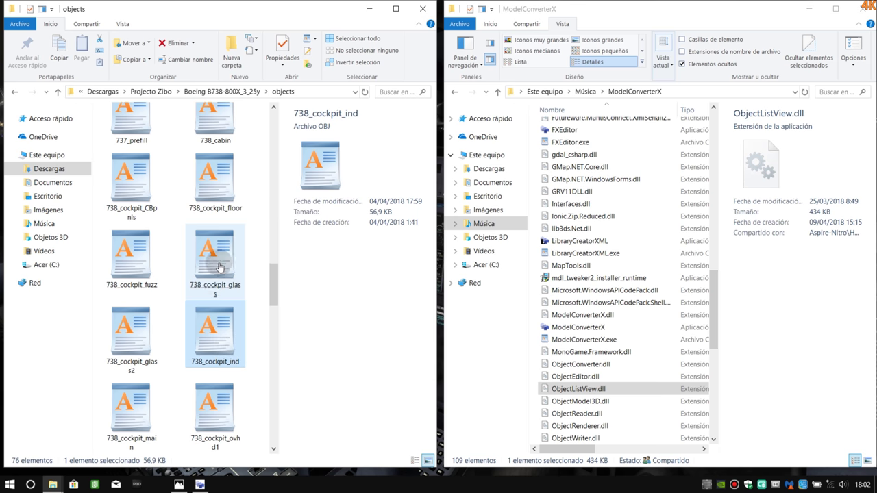
left_click(209, 282)
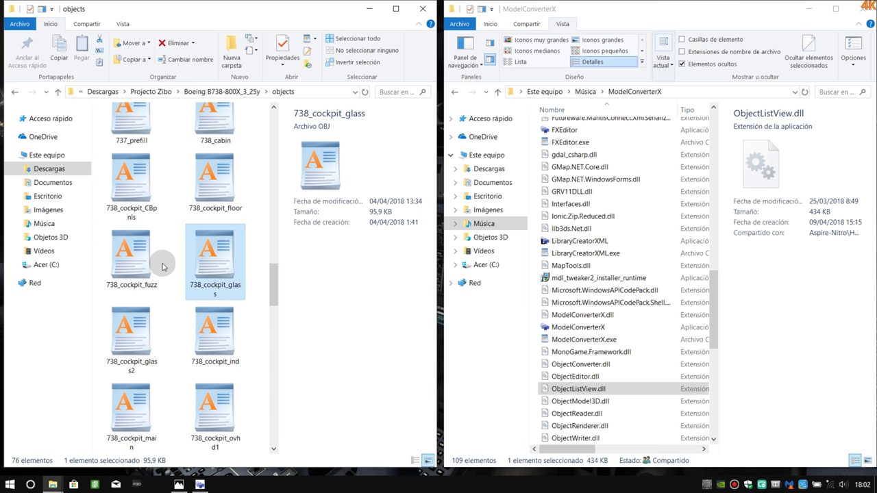
scroll(211, 273, "down", 3)
left_click(211, 272)
scroll(198, 281, "down", 3)
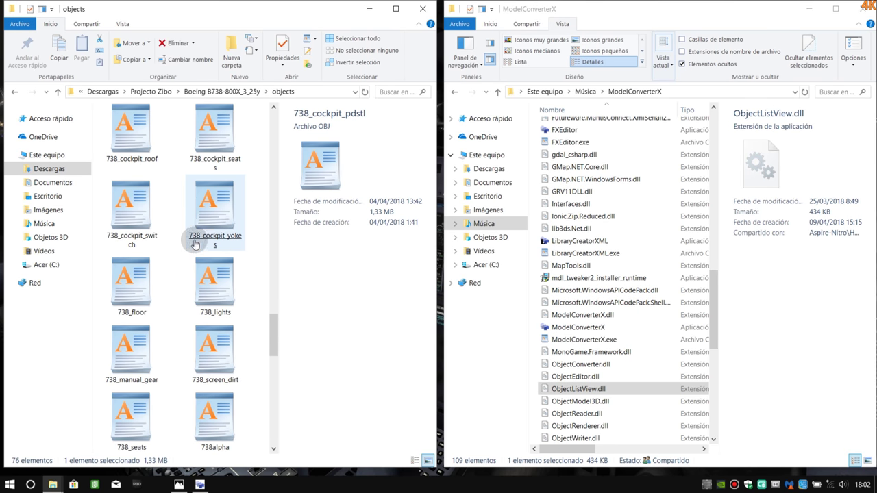
left_click(200, 213)
Open 738_cockpit_yokes.obj with ModelConverterX via Abrir con and maximize its window
right_click(200, 213)
mouse_move(234, 246)
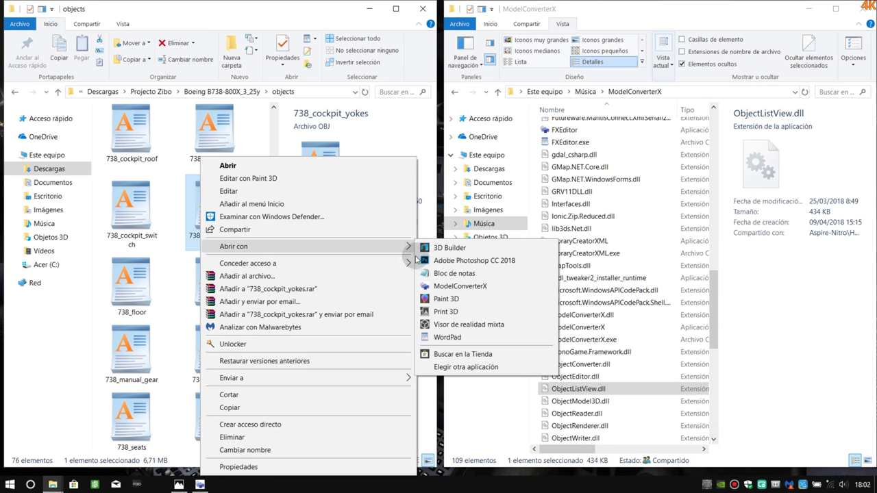
left_click(436, 290)
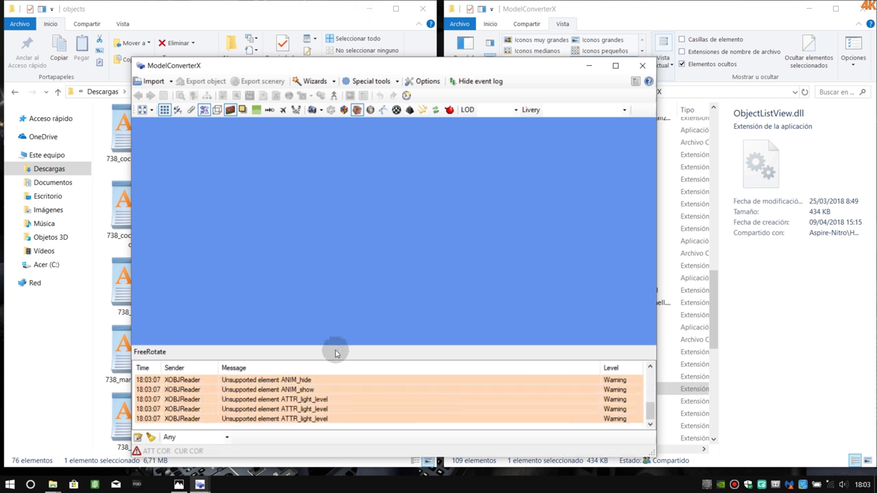
left_click(615, 65)
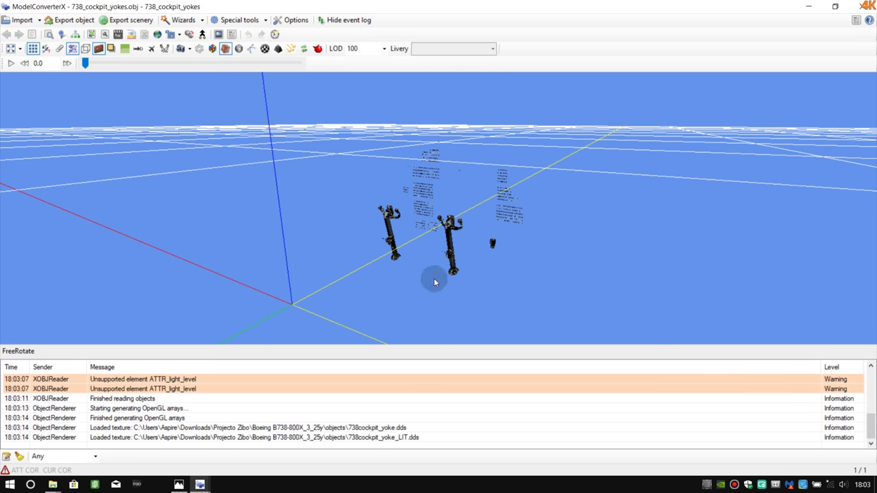
Zoom the 3D viewport in on the two 738 cockpit yokes
scroll(432, 287, "up", 1)
scroll(433, 287, "up", 1)
scroll(433, 287, "up", 1)
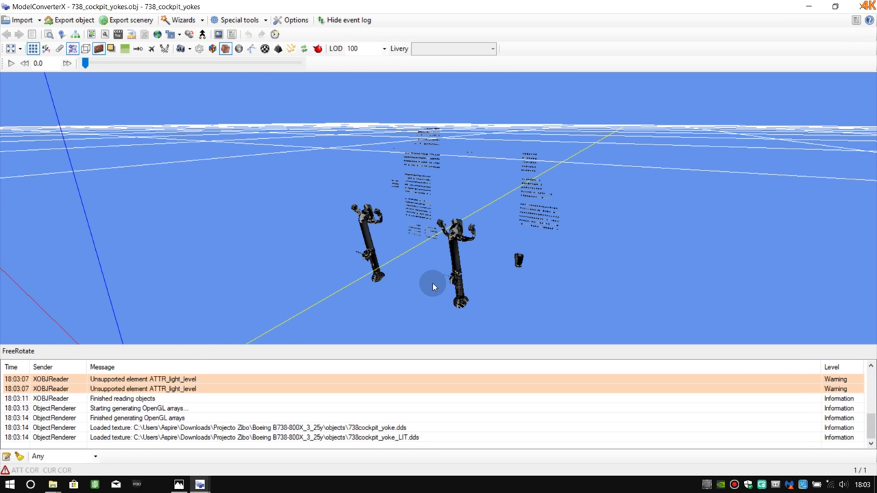
scroll(433, 287, "up", 1)
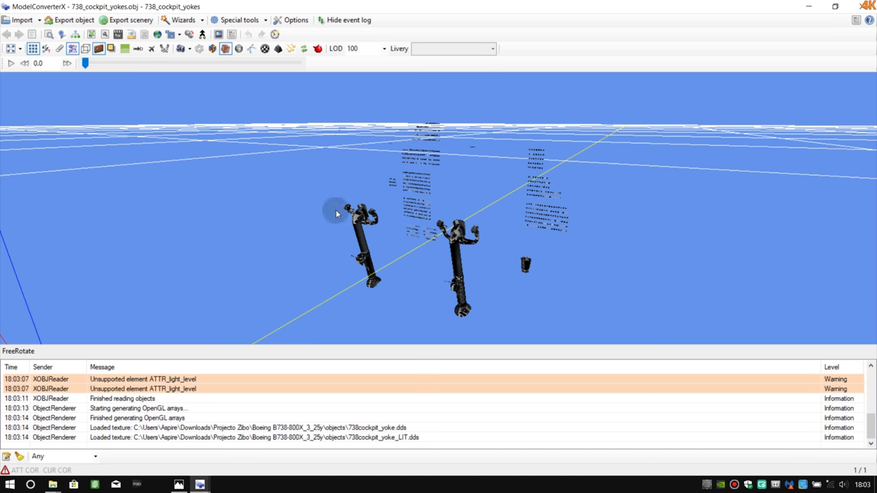
Toggle bounding boxes, shadows and ground on and off, then enable CFG points and another overlay
left_click(85, 49)
left_click(86, 49)
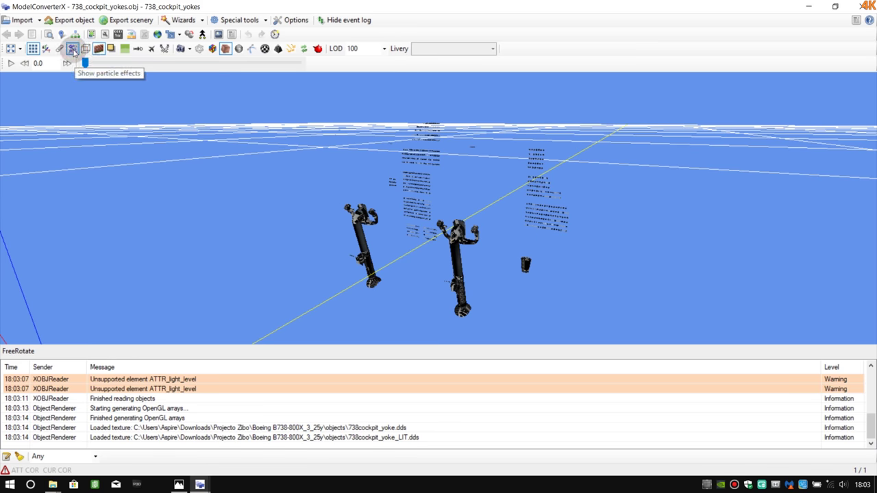
left_click(111, 49)
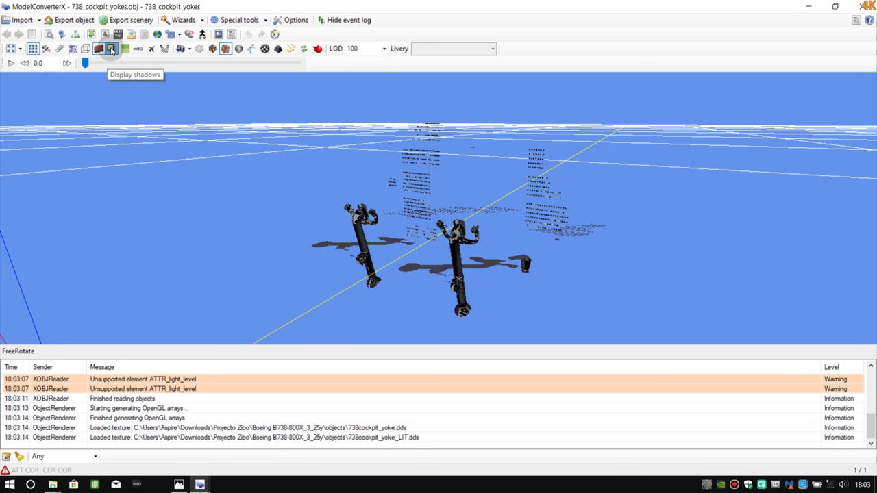
left_click(110, 48)
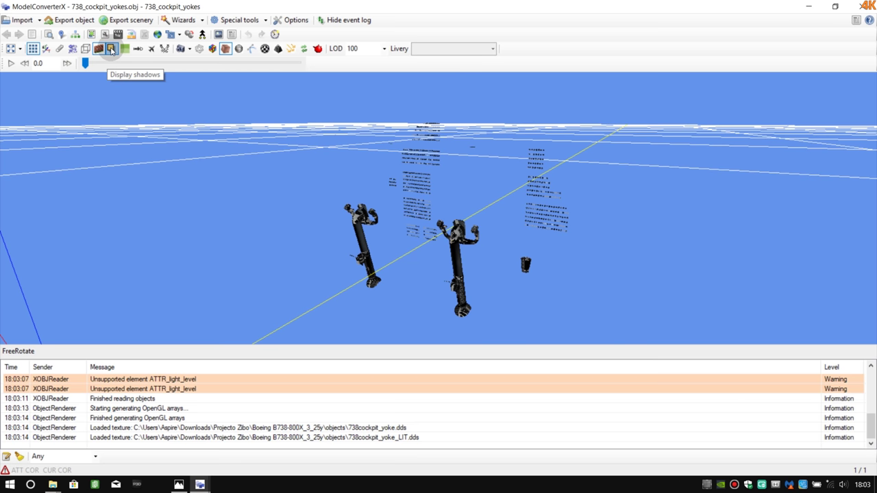
left_click(126, 53)
left_click(124, 50)
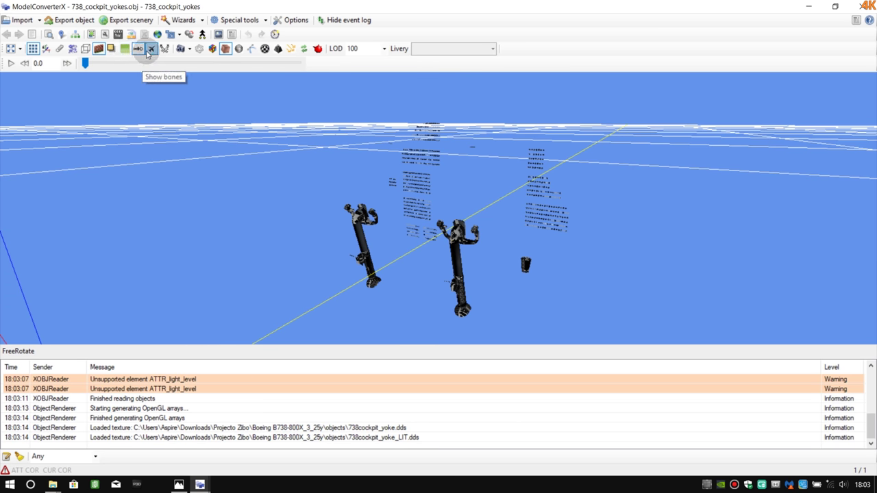
left_click(152, 49)
left_click(165, 49)
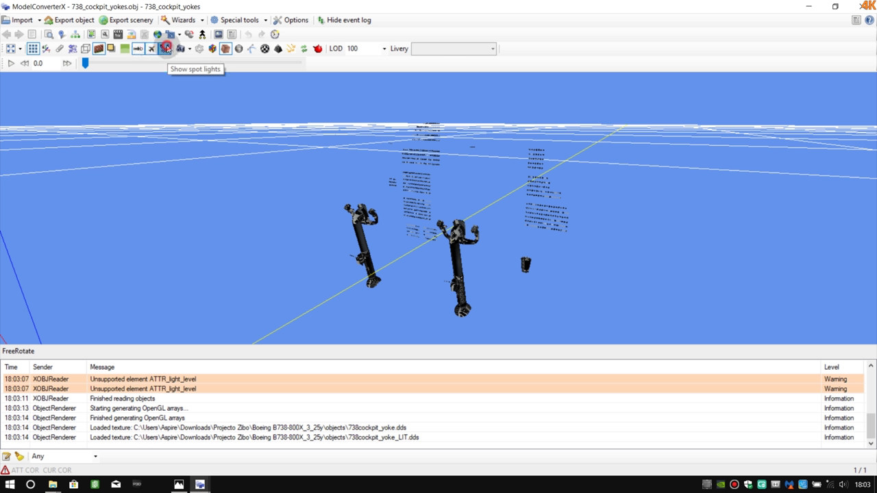
Try the Coloured, Textured, Texture night and Inspect texture mapping render modes, finishing in Inspect bone weight
left_click(213, 49)
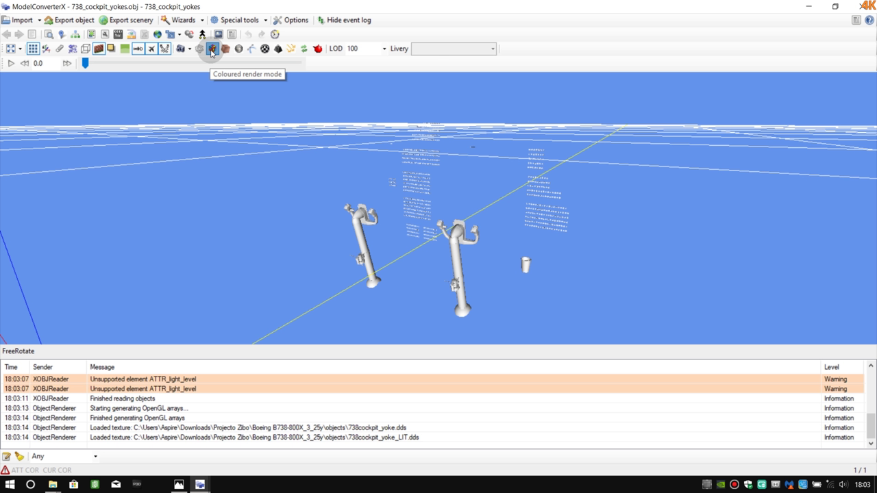
left_click(226, 49)
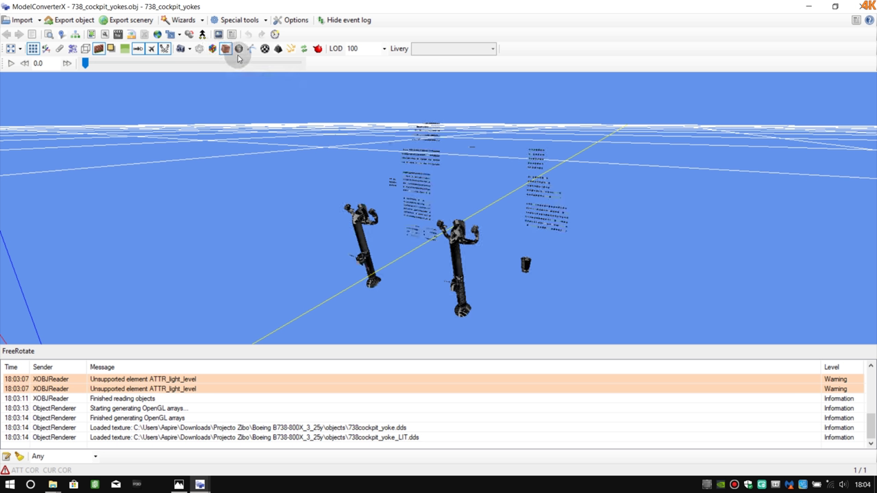
left_click(239, 51)
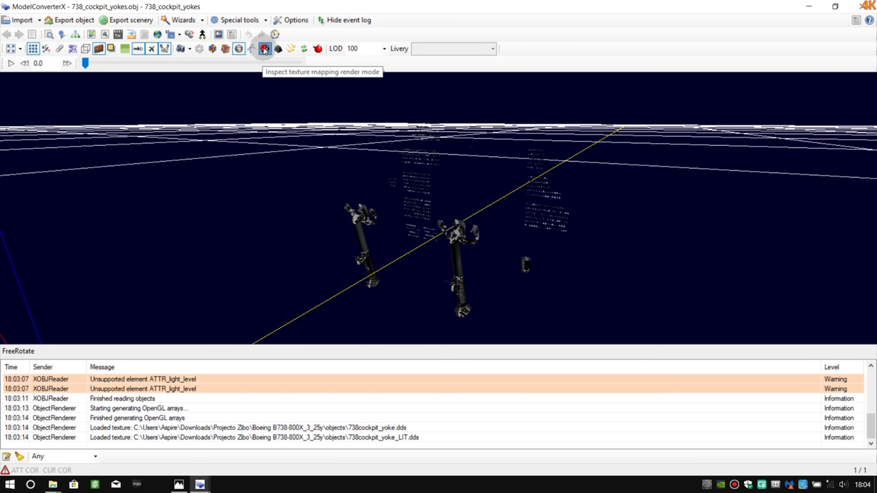
left_click(264, 49)
left_click(278, 48)
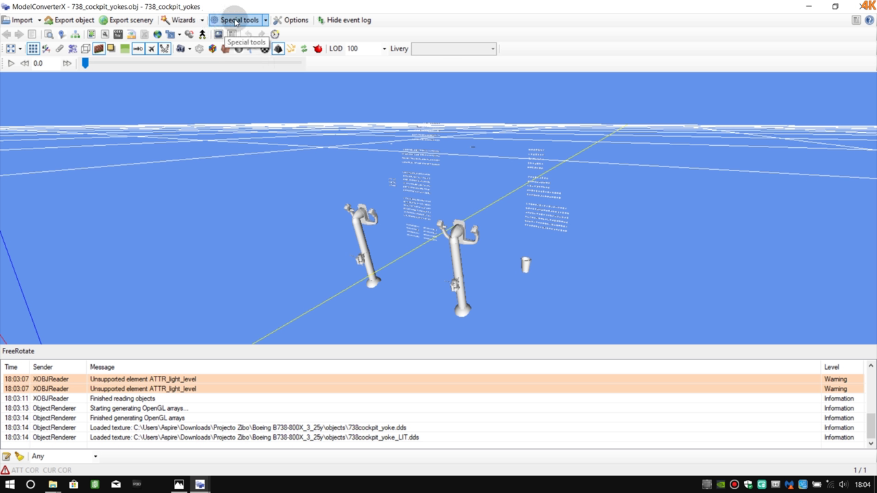
left_click(265, 21)
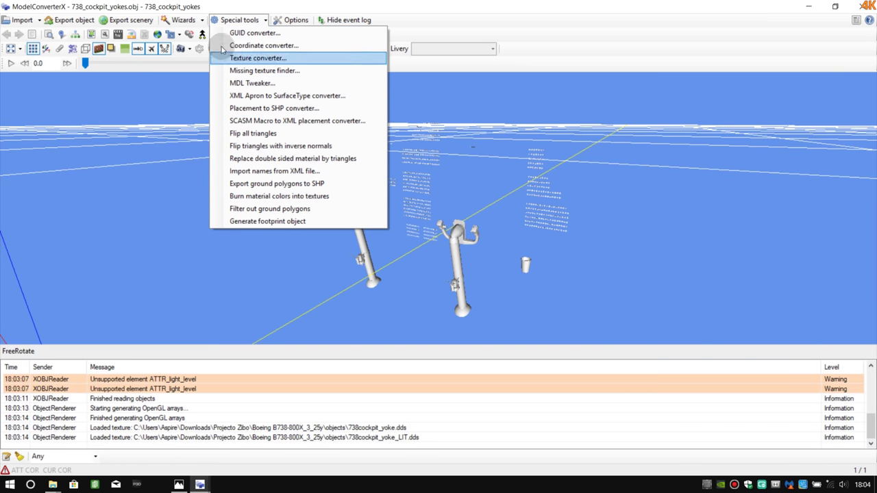
left_click(201, 21)
left_click(202, 21)
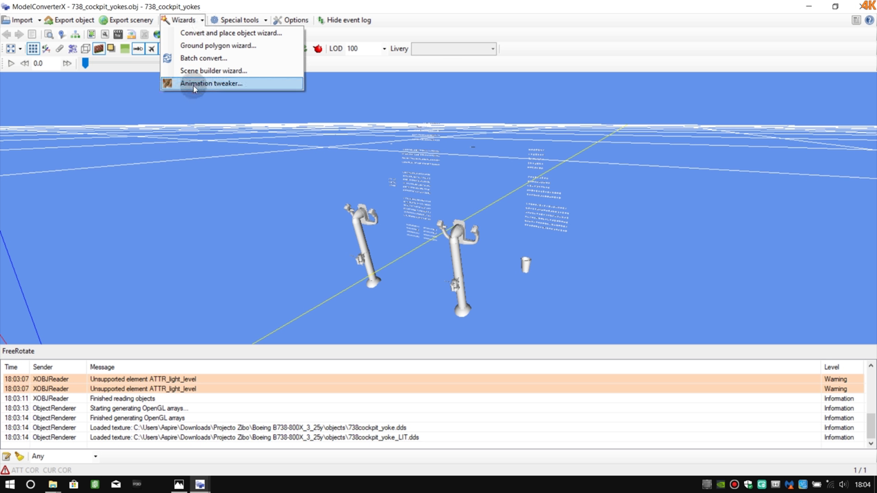
left_click(181, 20)
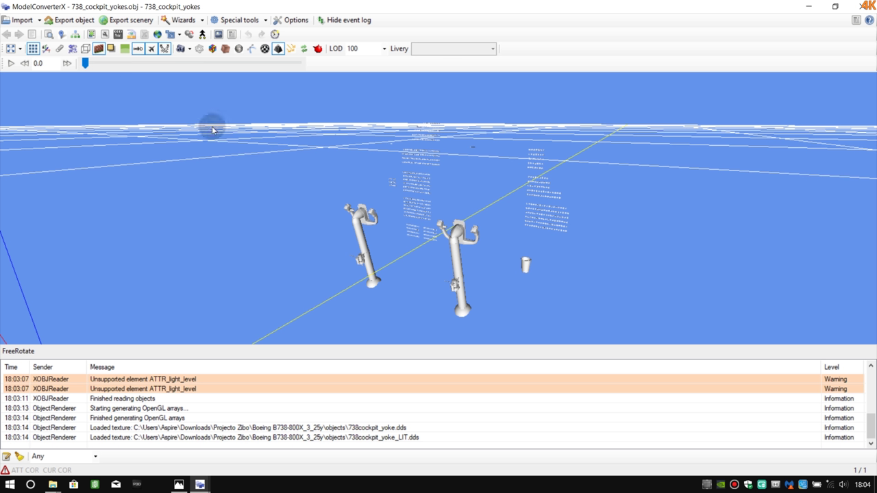
left_click(139, 49)
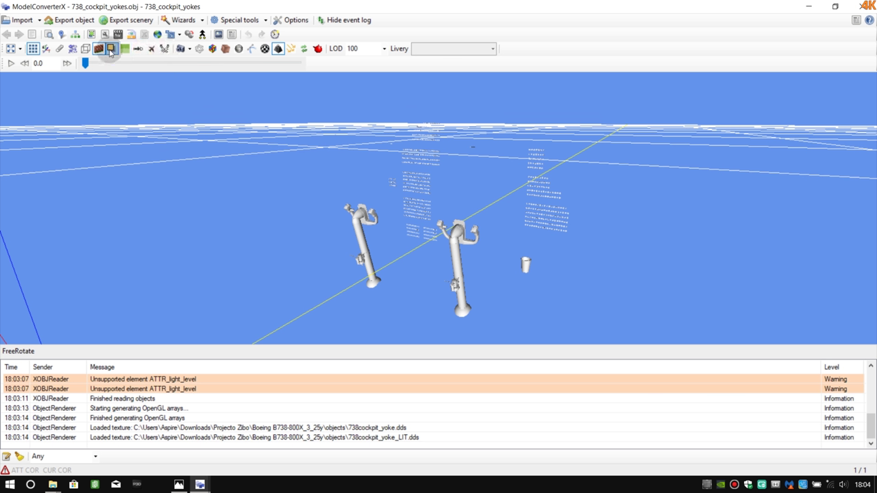